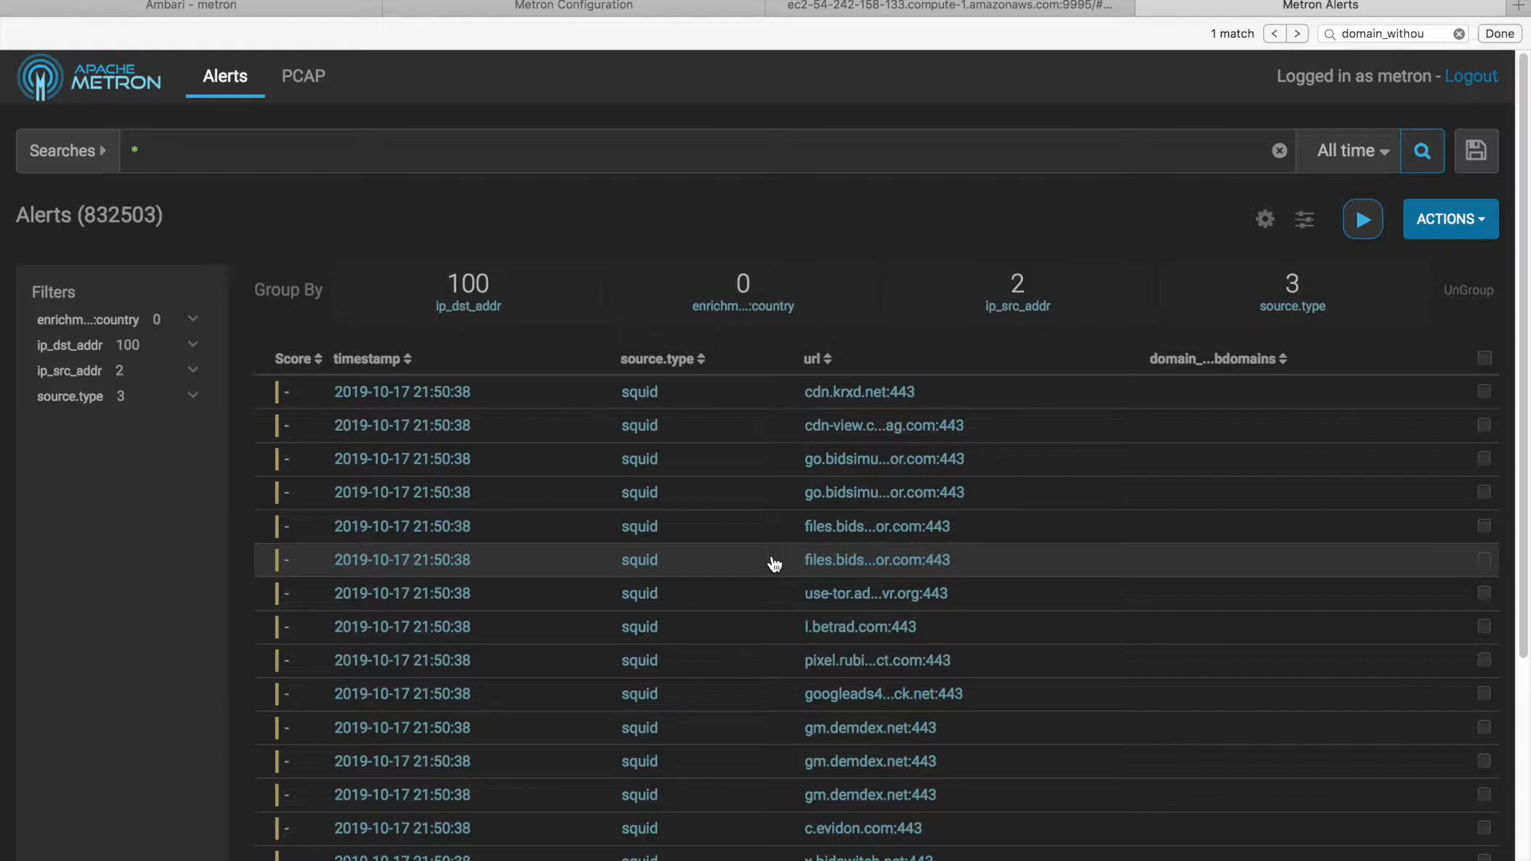
Copy the domain_name and domain_without_subdomains assignment lines from the "stellar examples" note in Zeppelin
{"action": "left_click", "coordinate": [946, 8]}
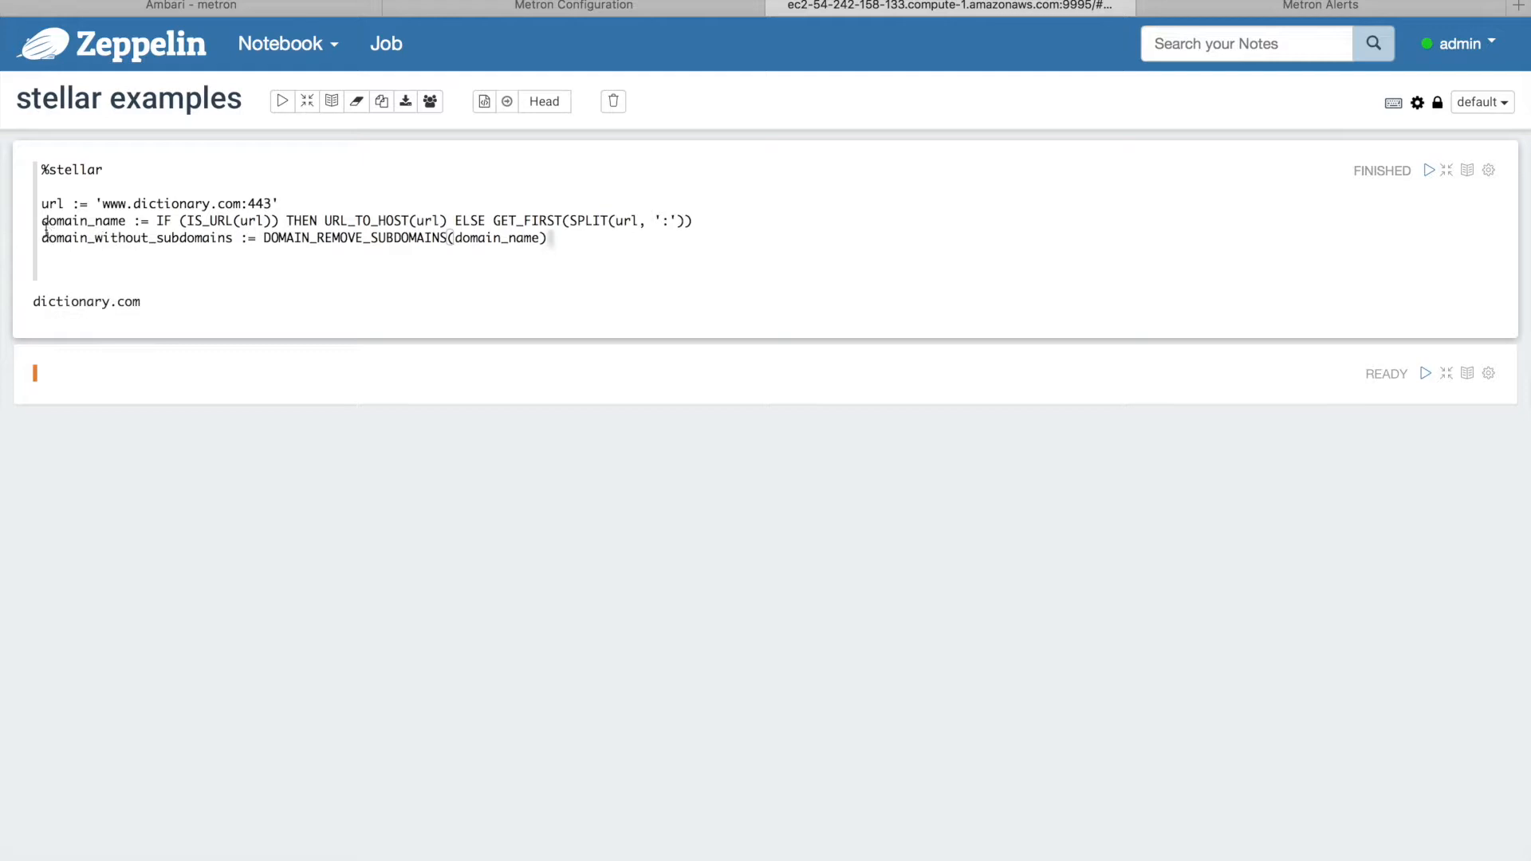
{"action": "left_click_drag", "start_coordinate": [41, 222], "coordinate": [551, 246]}
{"action": "key", "text": "super+c"}
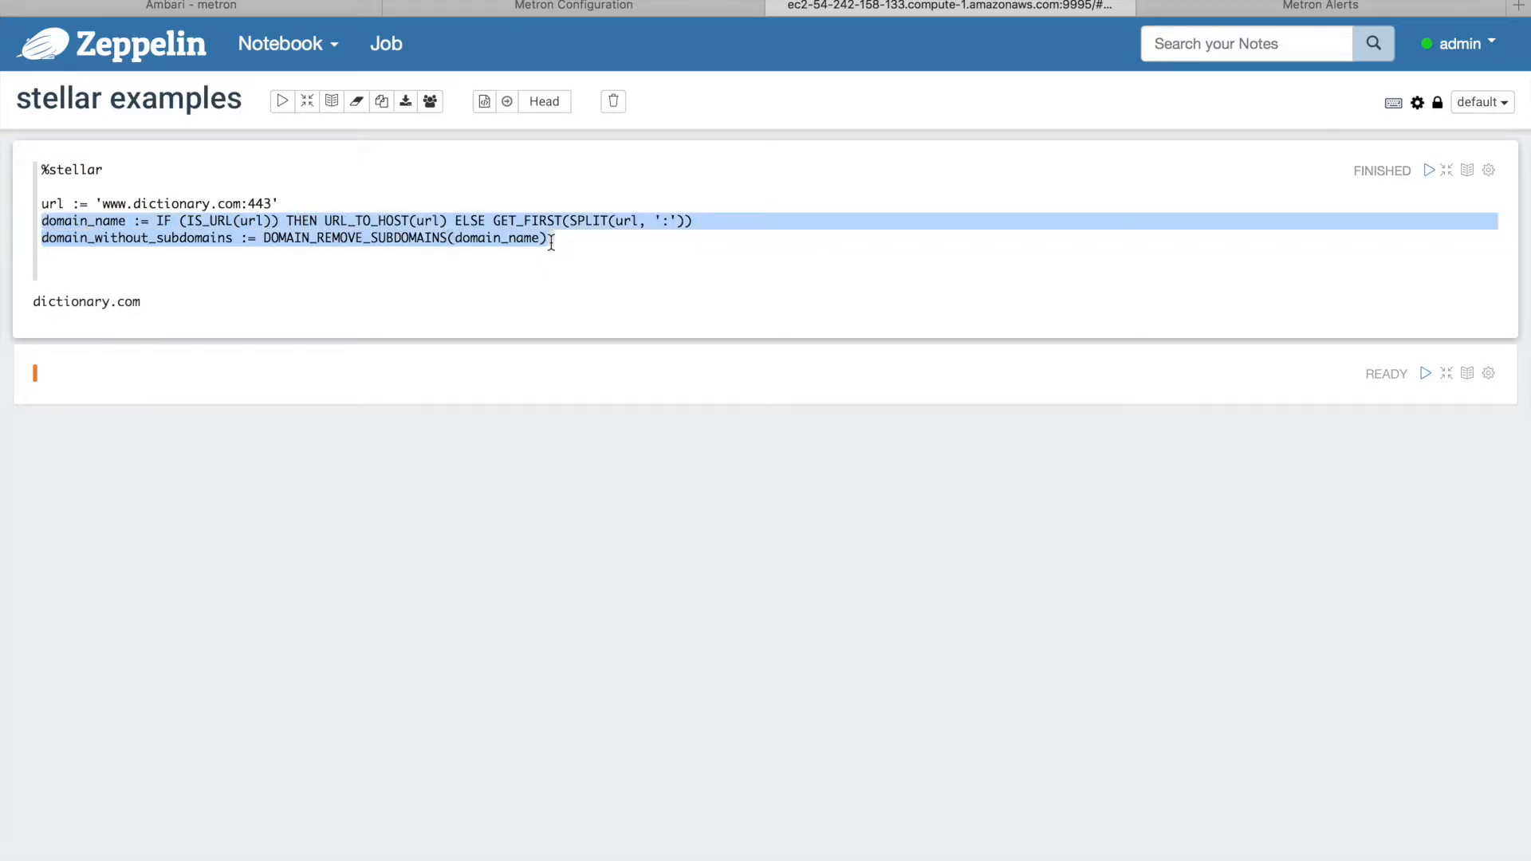
{"action": "left_click", "coordinate": [551, 241]}
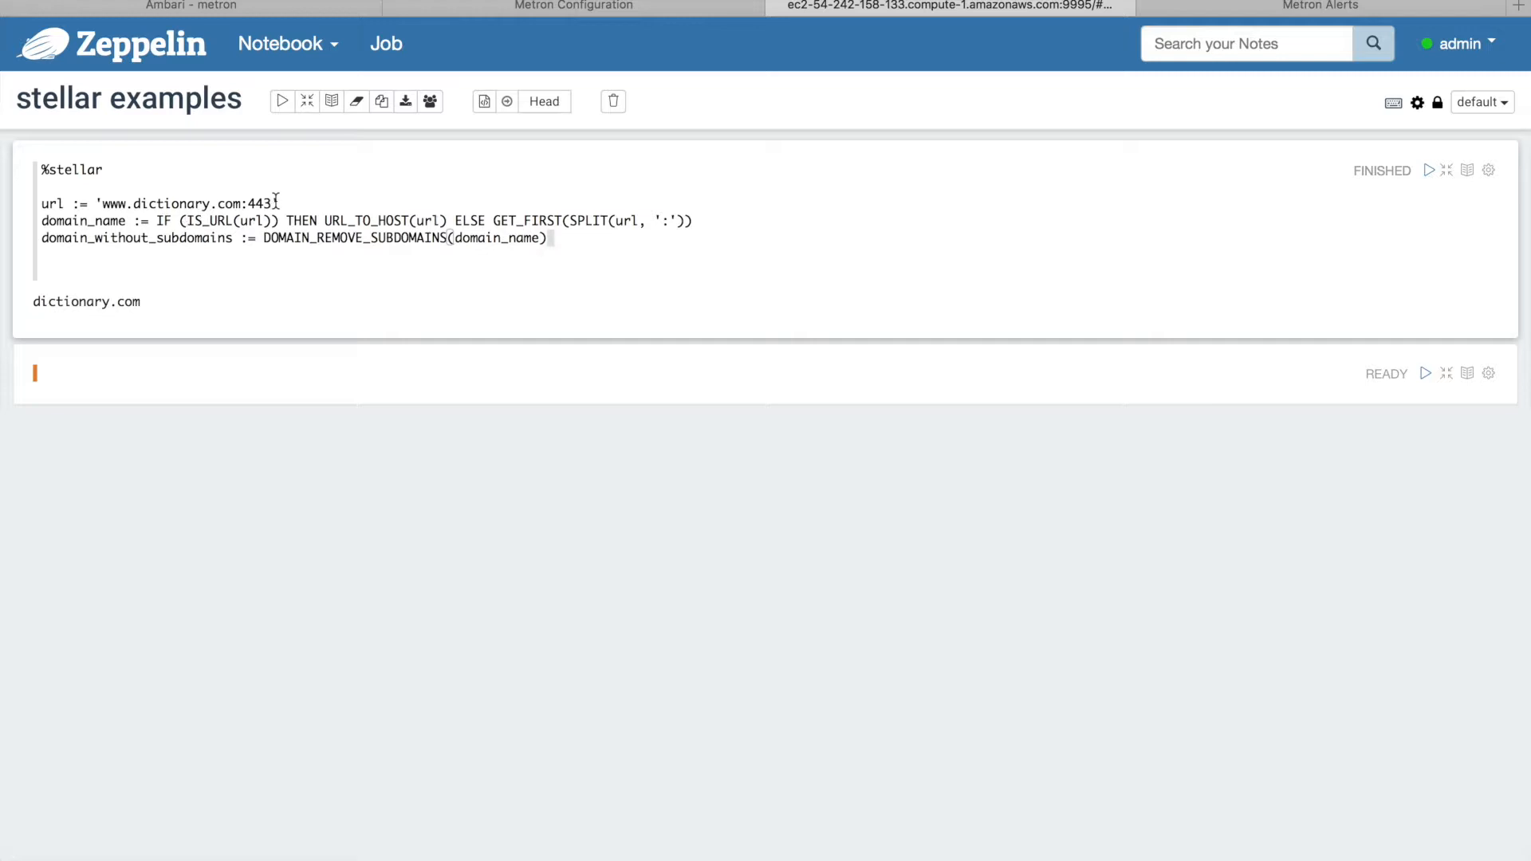
Switch to Metron Configuration and open the squid sensor's raw JSON at its Sensor Enrichment Config
{"action": "left_click", "coordinate": [615, 10]}
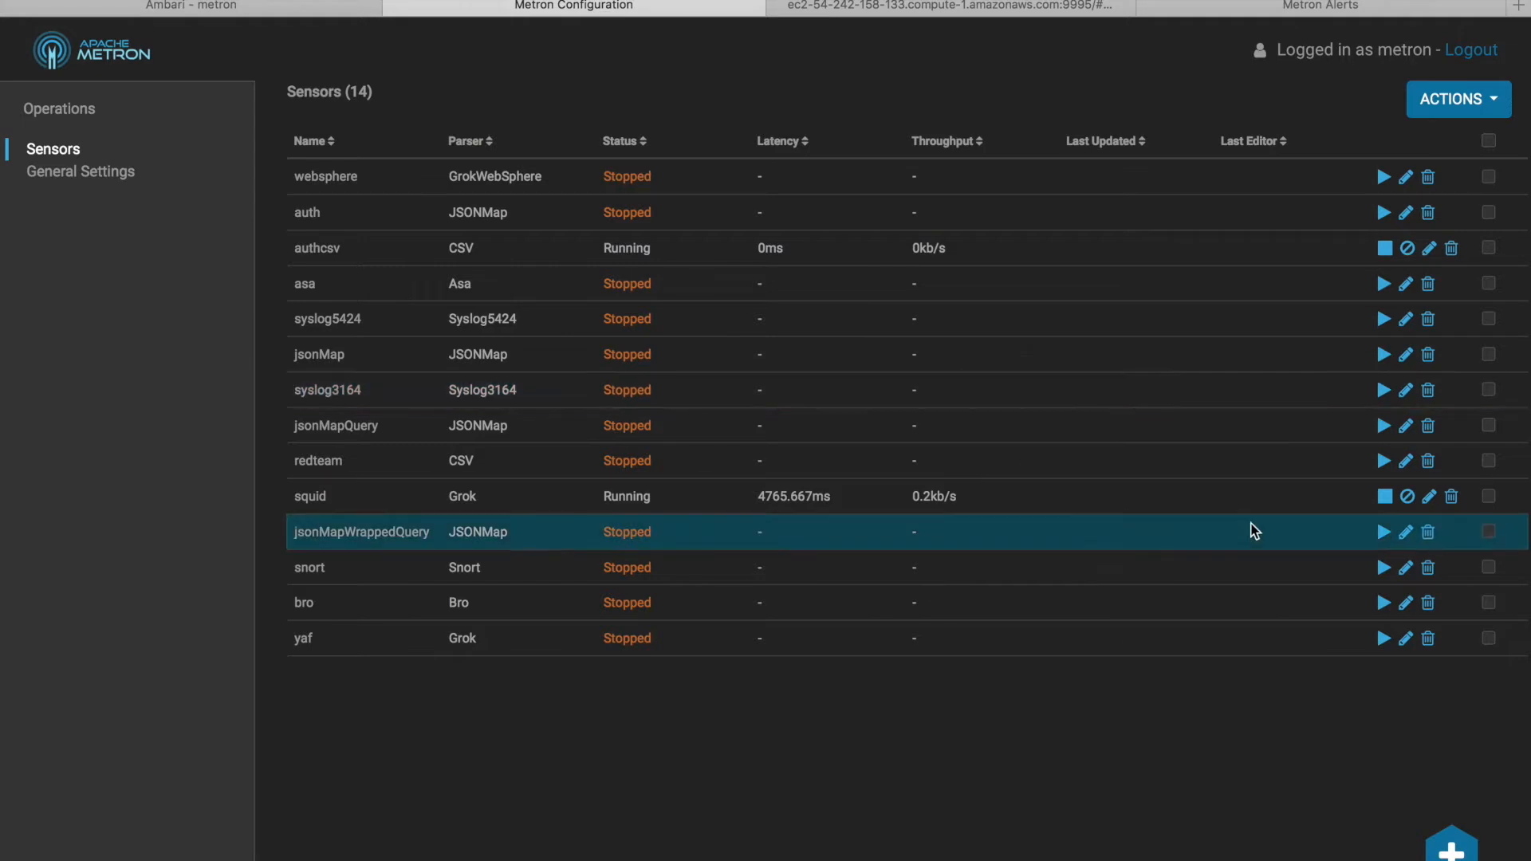
{"action": "left_click", "coordinate": [1429, 497]}
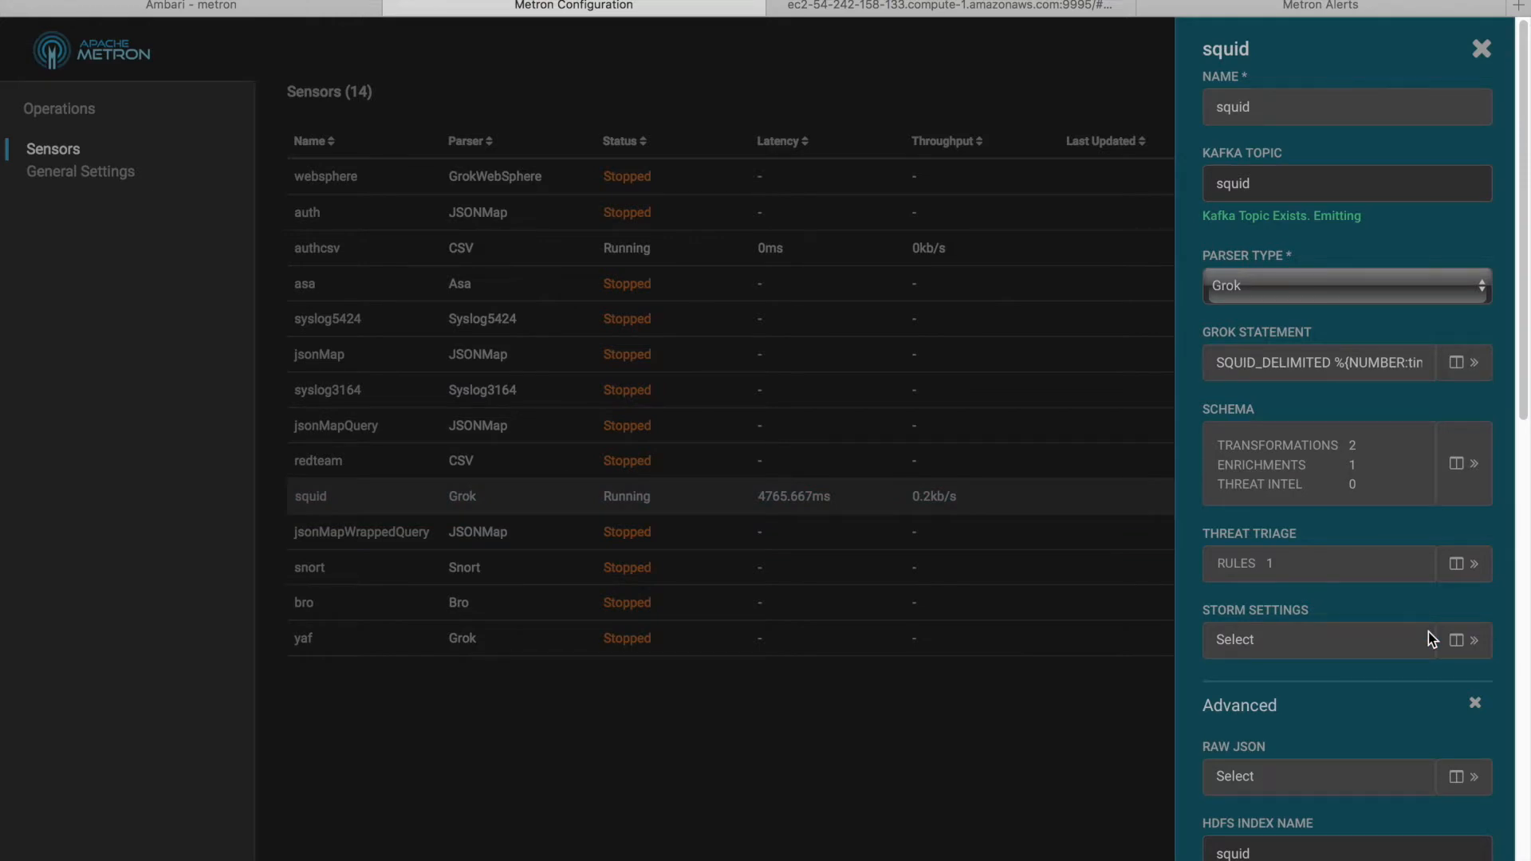
{"action": "scroll", "coordinate": [1428, 631], "scroll_direction": "down", "scroll_amount": 1}
{"action": "scroll", "coordinate": [1428, 634], "scroll_direction": "down", "scroll_amount": 5}
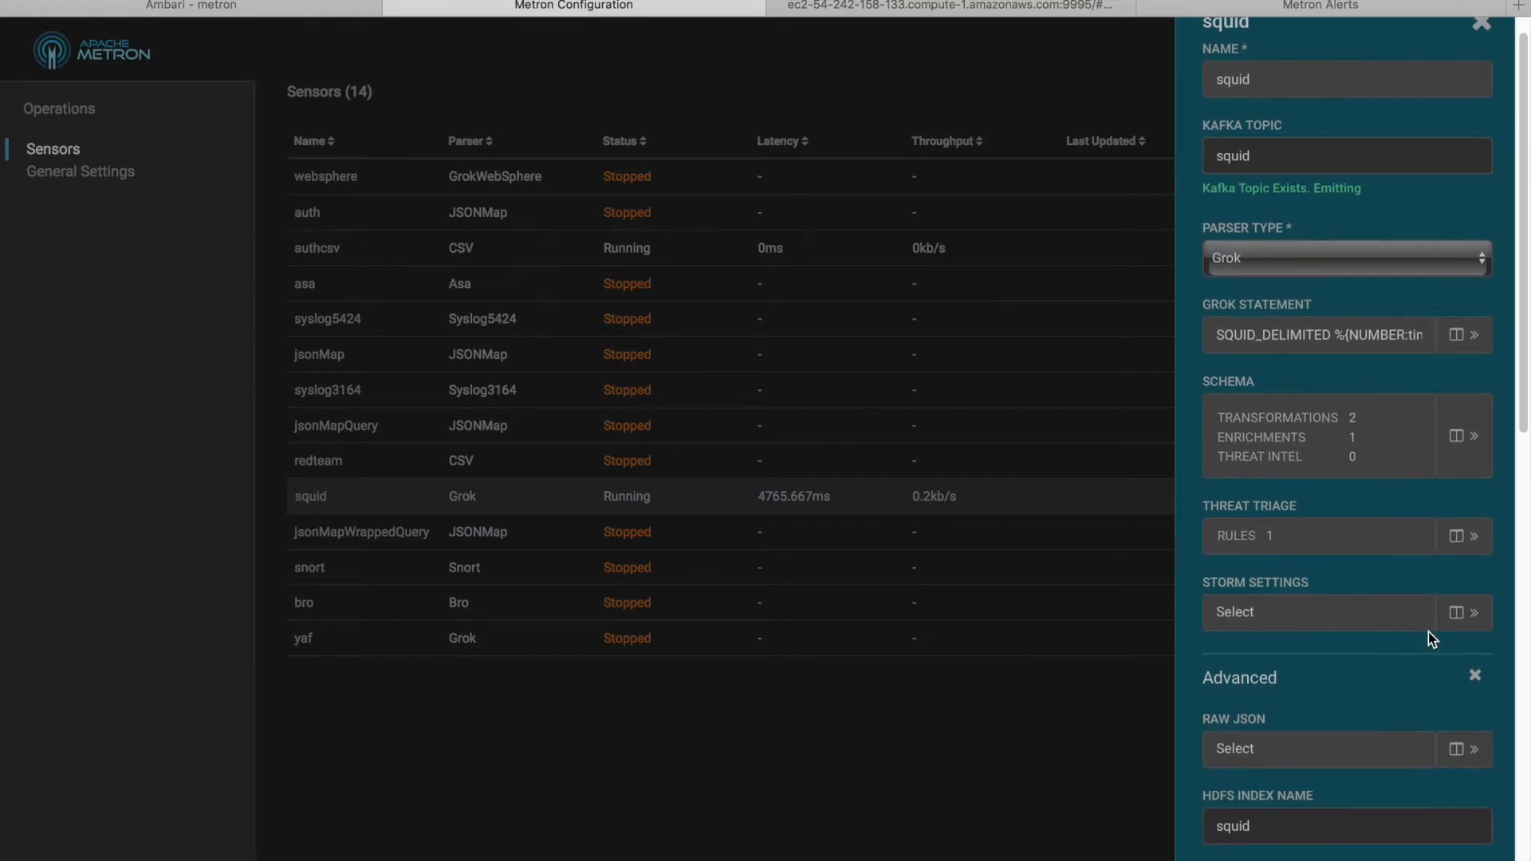
{"action": "scroll", "coordinate": [1428, 636], "scroll_direction": "down", "scroll_amount": 2}
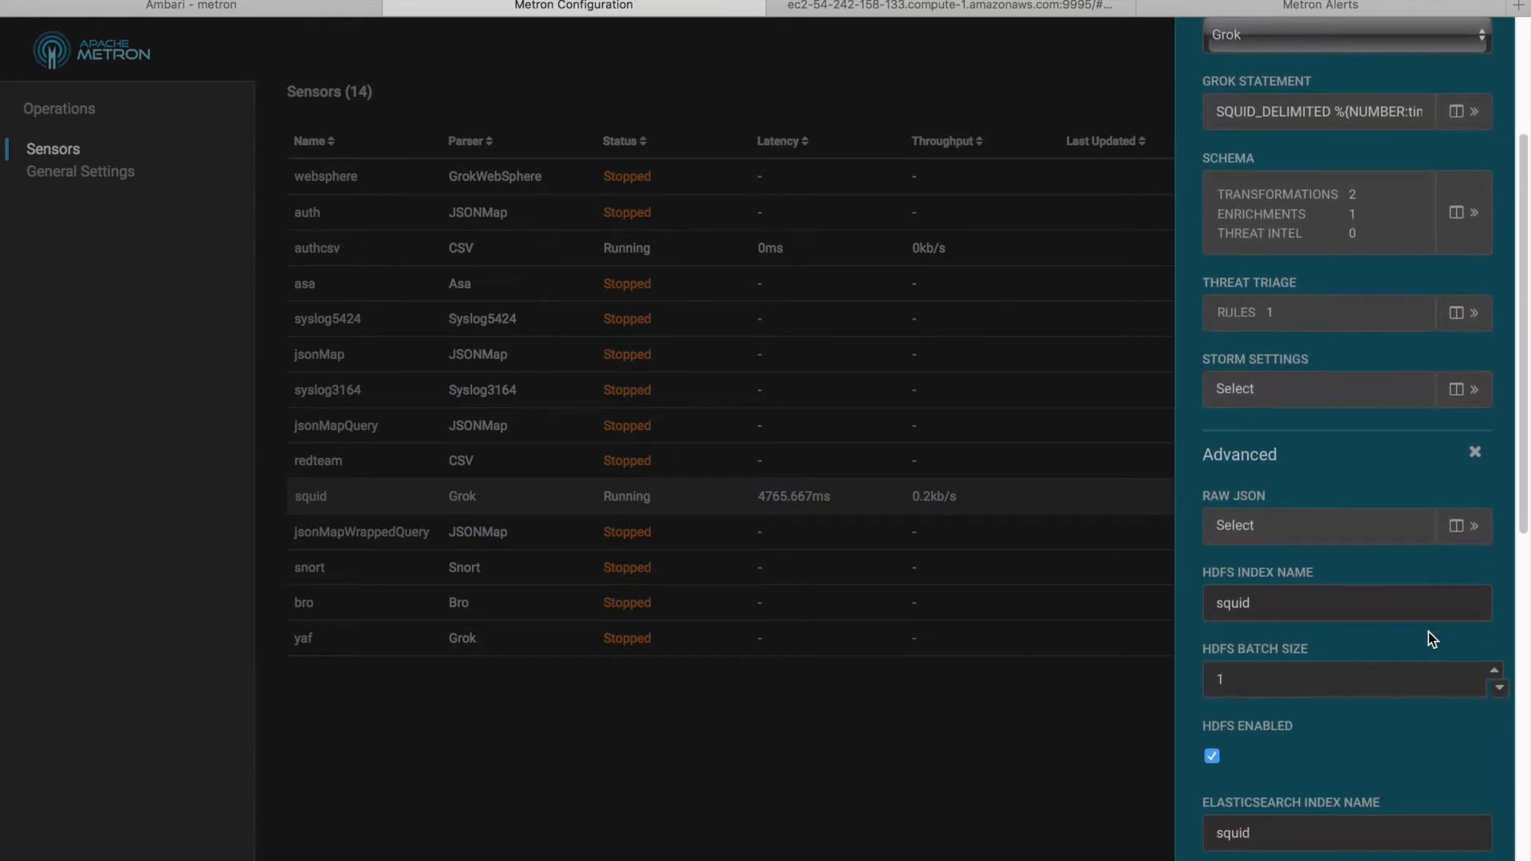
{"action": "left_click", "coordinate": [1475, 518]}
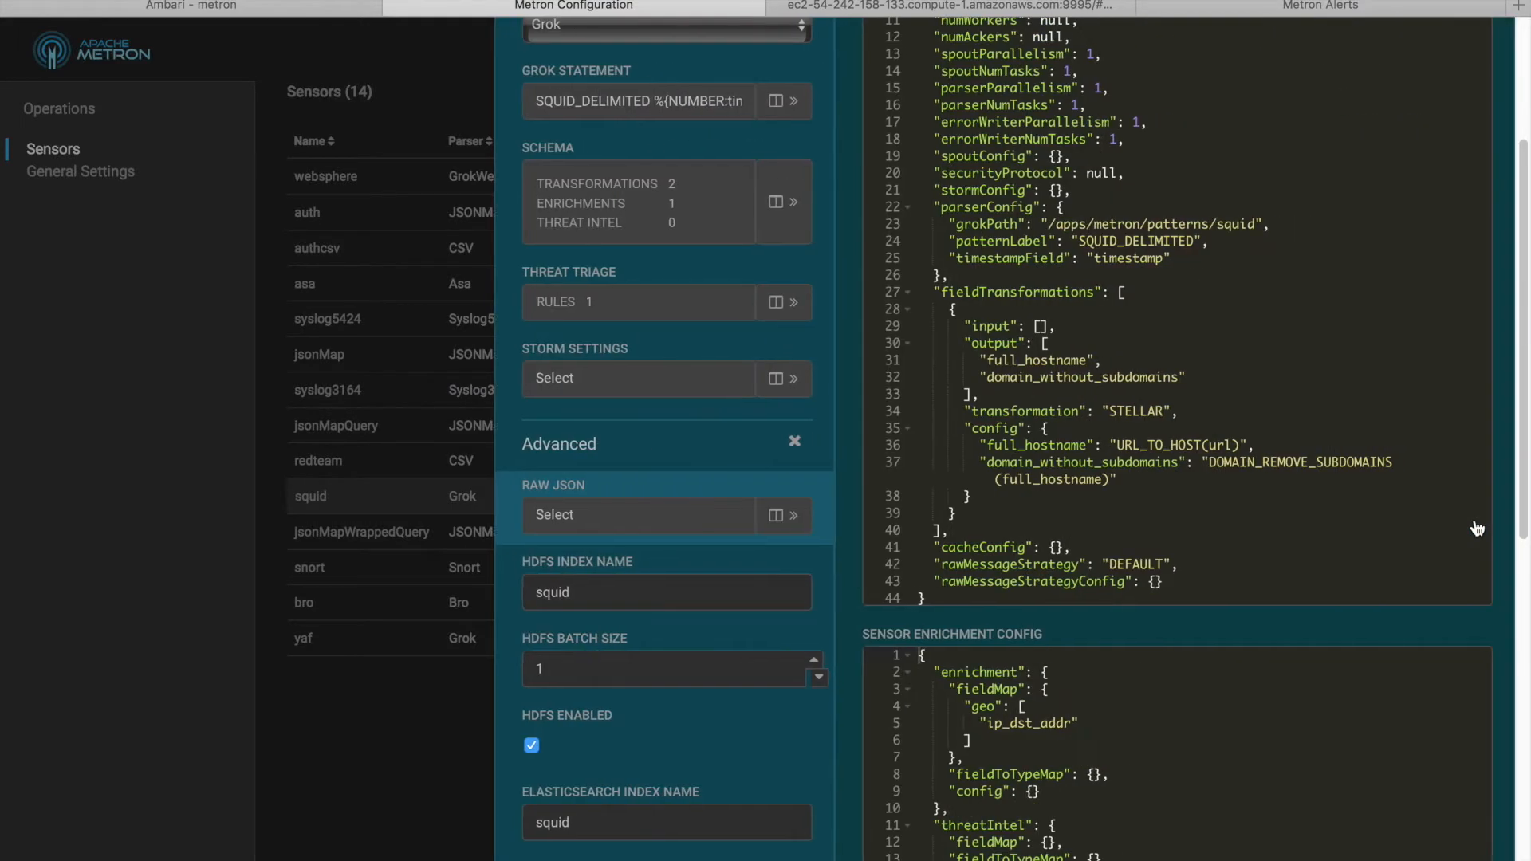
{"action": "scroll", "coordinate": [1255, 539], "scroll_direction": "down", "scroll_amount": 4}
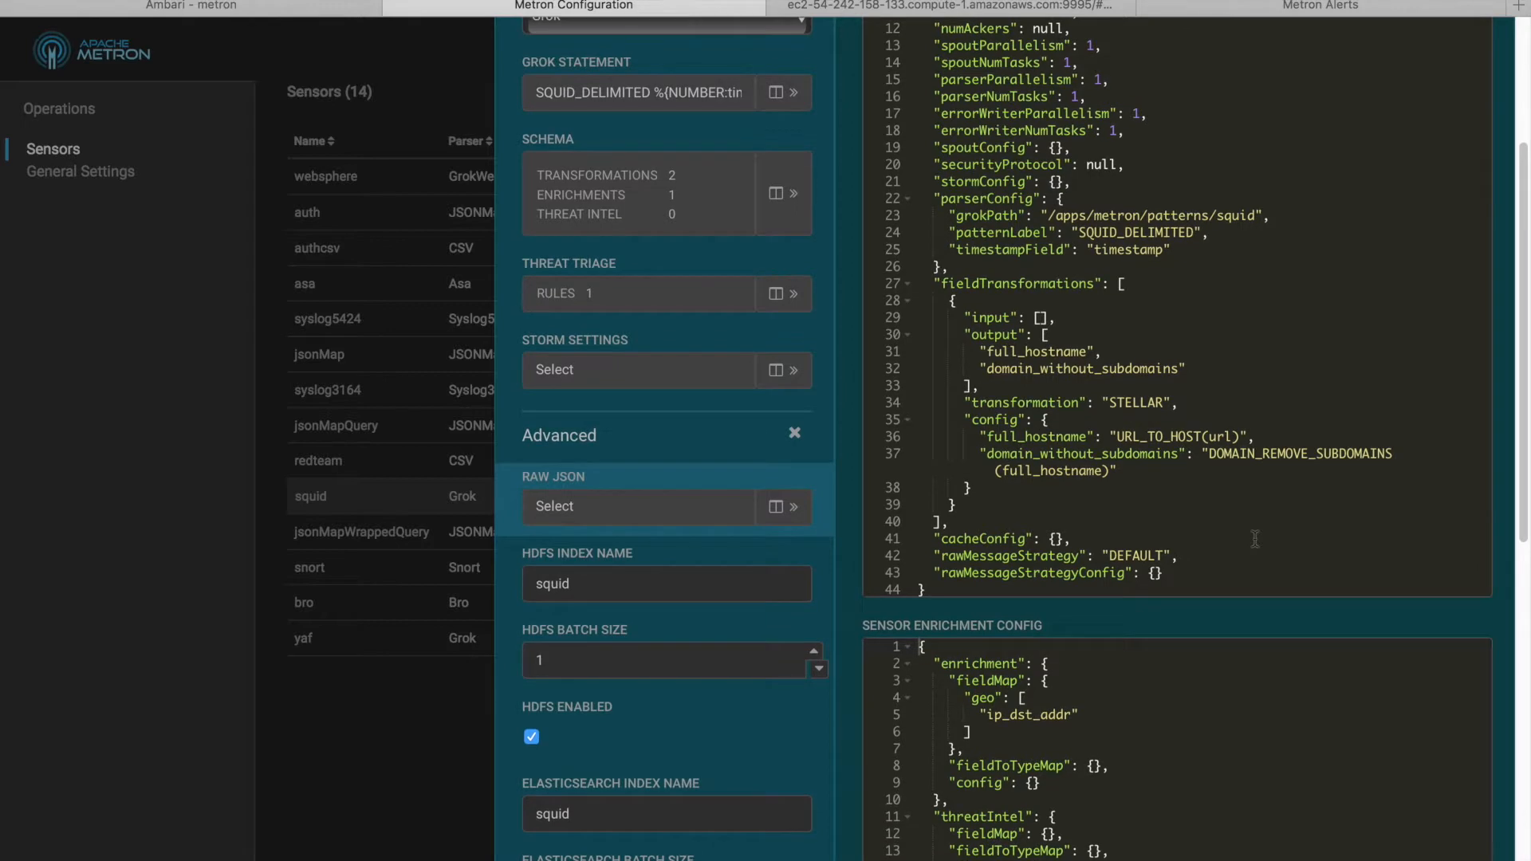
{"action": "scroll", "coordinate": [1255, 539], "scroll_direction": "down", "scroll_amount": 5}
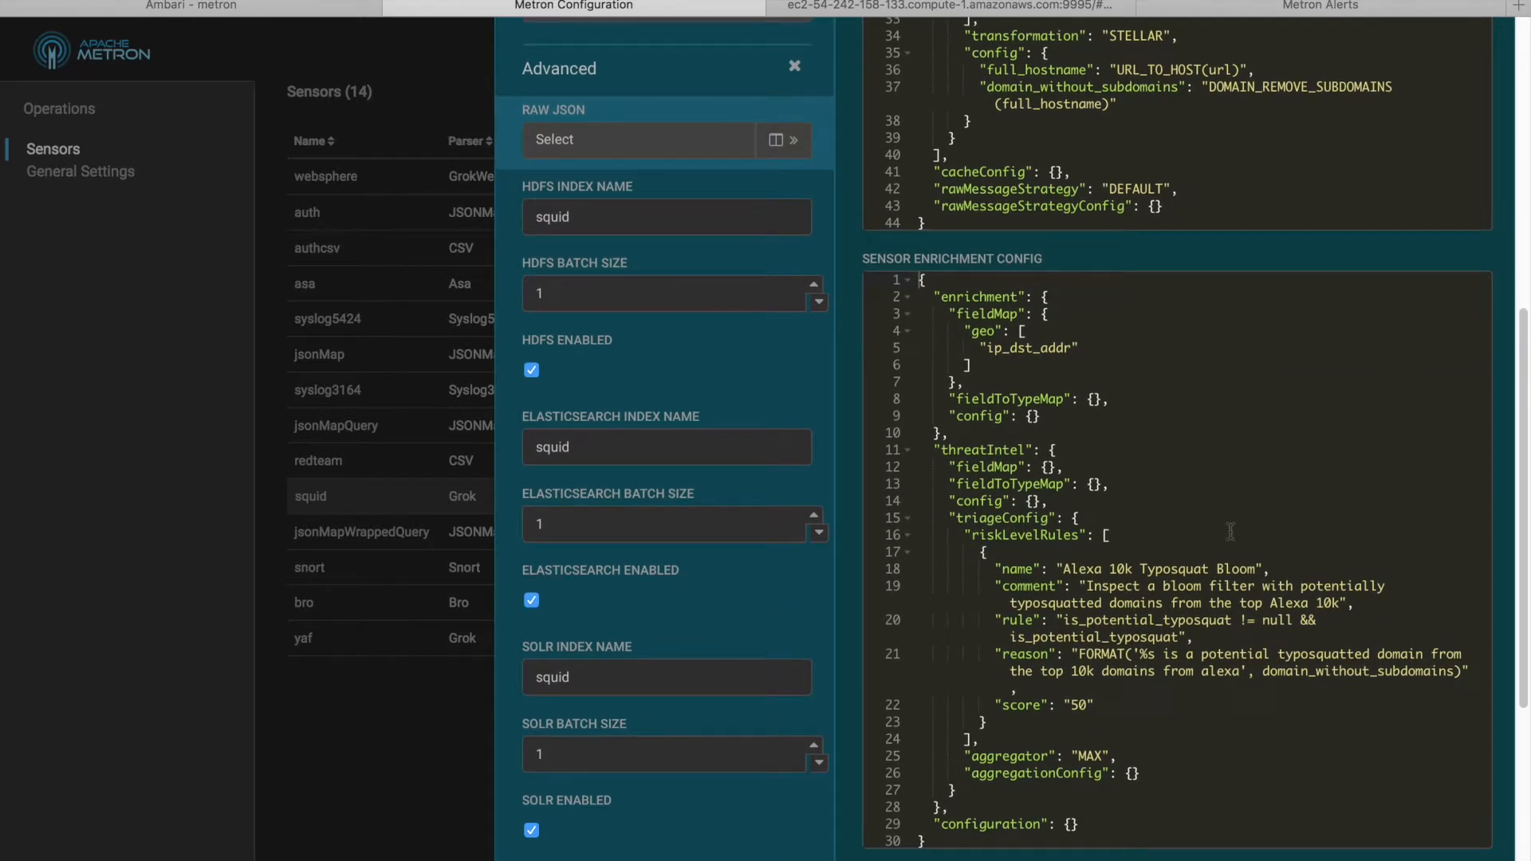
Add a "stellar" object after the "geo" array inside the enrichment fieldMap of the Sensor Enrichment Config
{"action": "left_click", "coordinate": [983, 365]}
{"action": "type", "text": ","}
{"action": "key", "text": "Return"}
{"action": "type", "text": "\""}
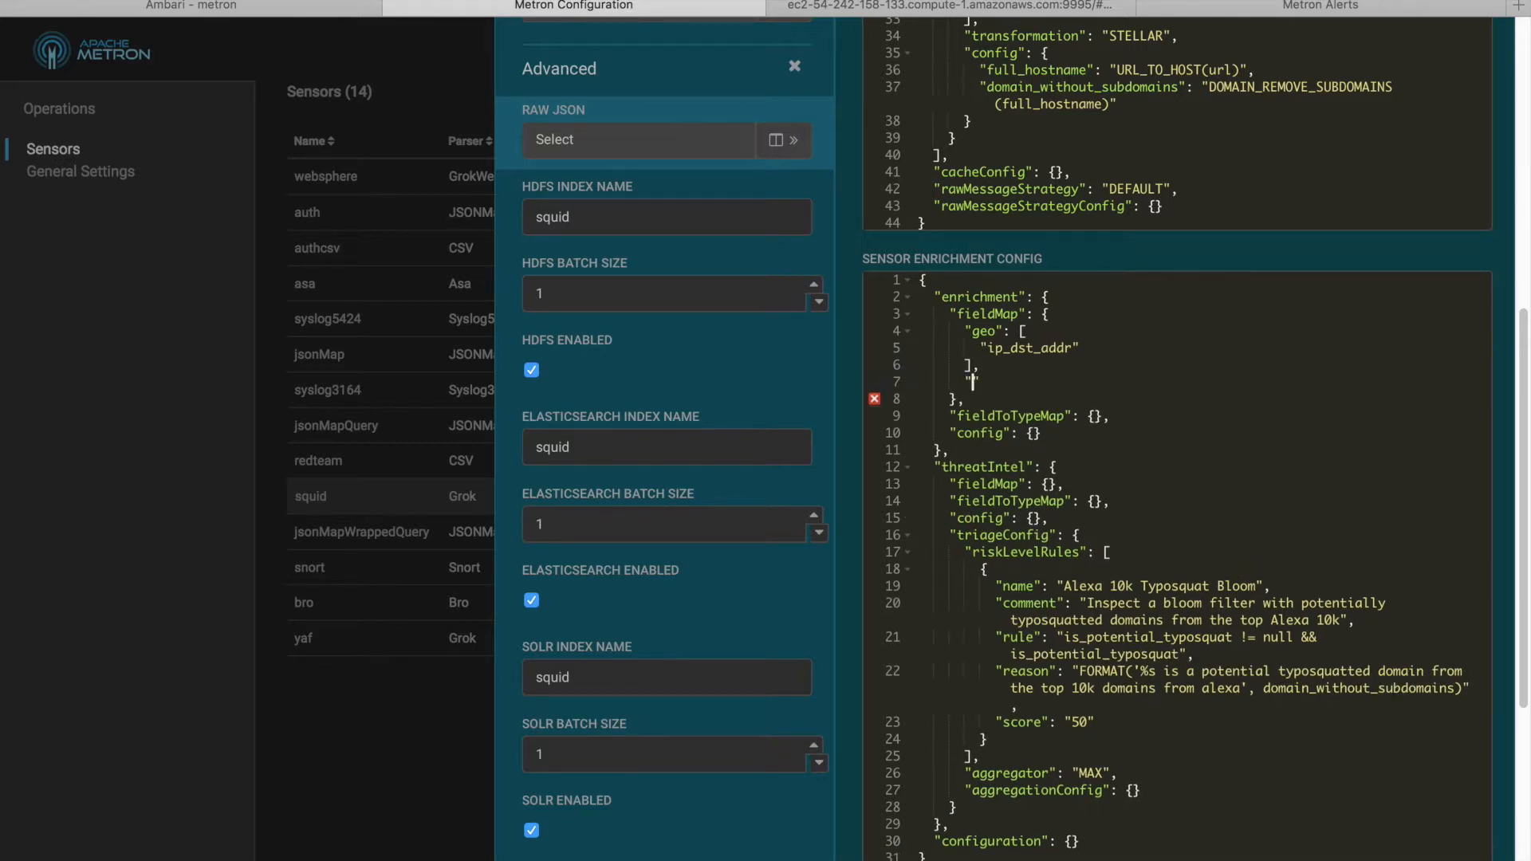
{"action": "type", "text": "stellar\" : {"}
{"action": "key", "text": "Return"}
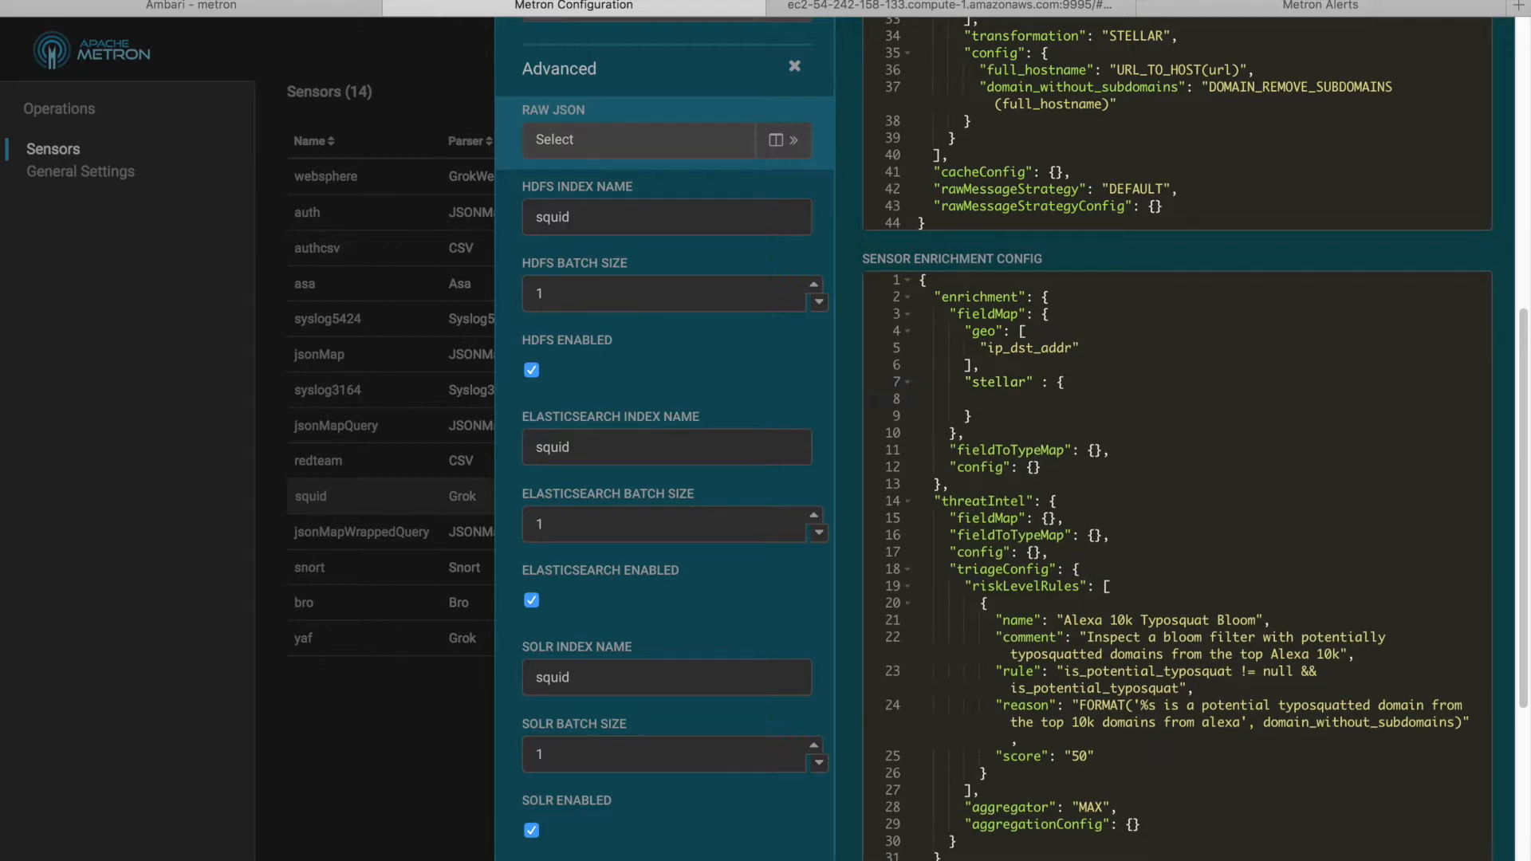
Insert a "config" array into the "stellar" object
{"action": "type", "text": "\"conf"}
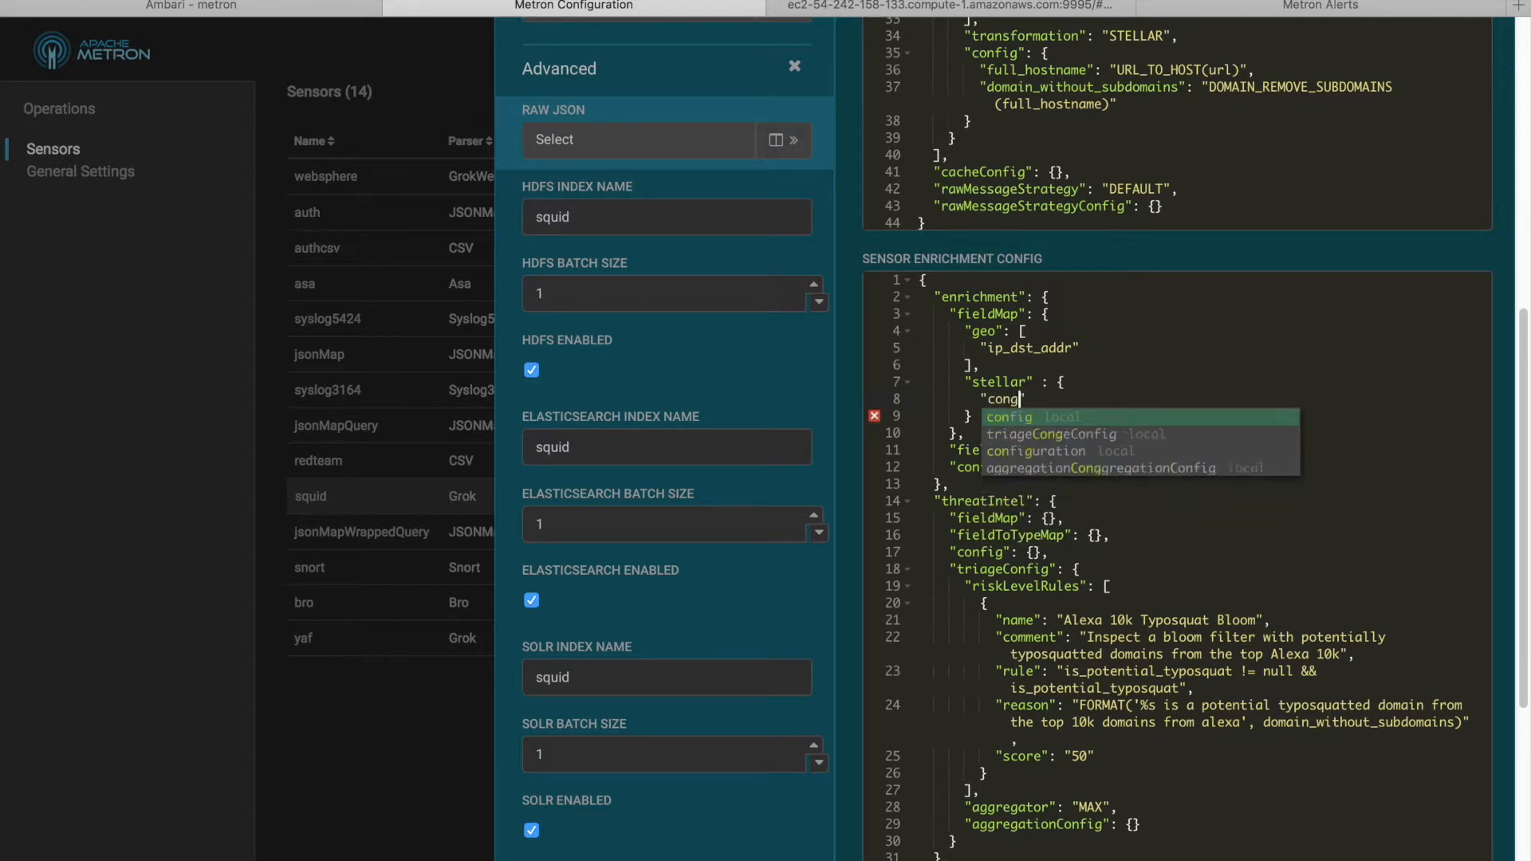
{"action": "type", "text": "ig"}
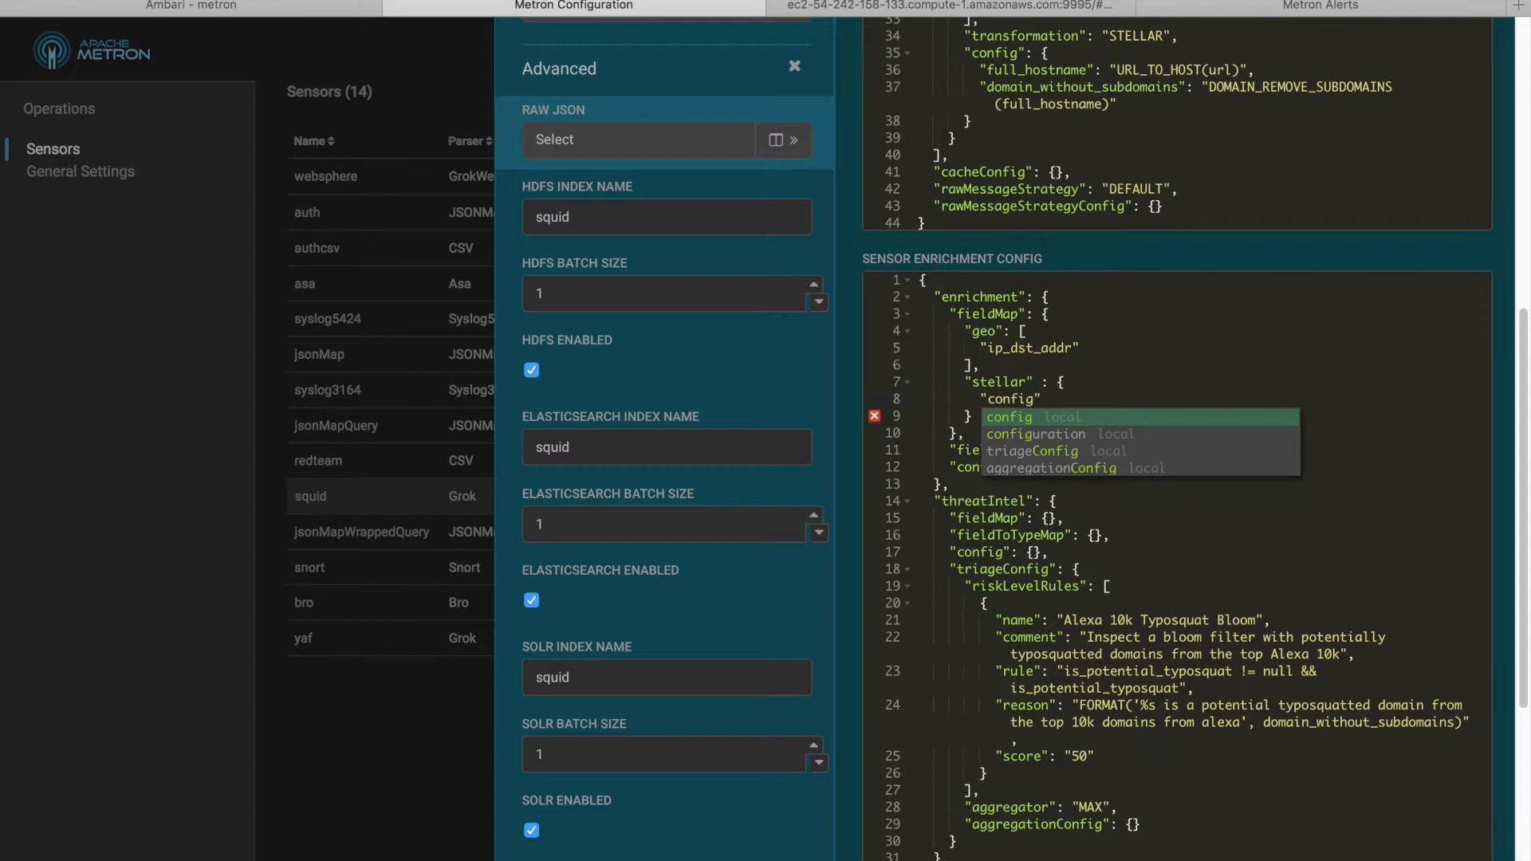
{"action": "type", "text": "\""}
{"action": "type", "text": " : ["}
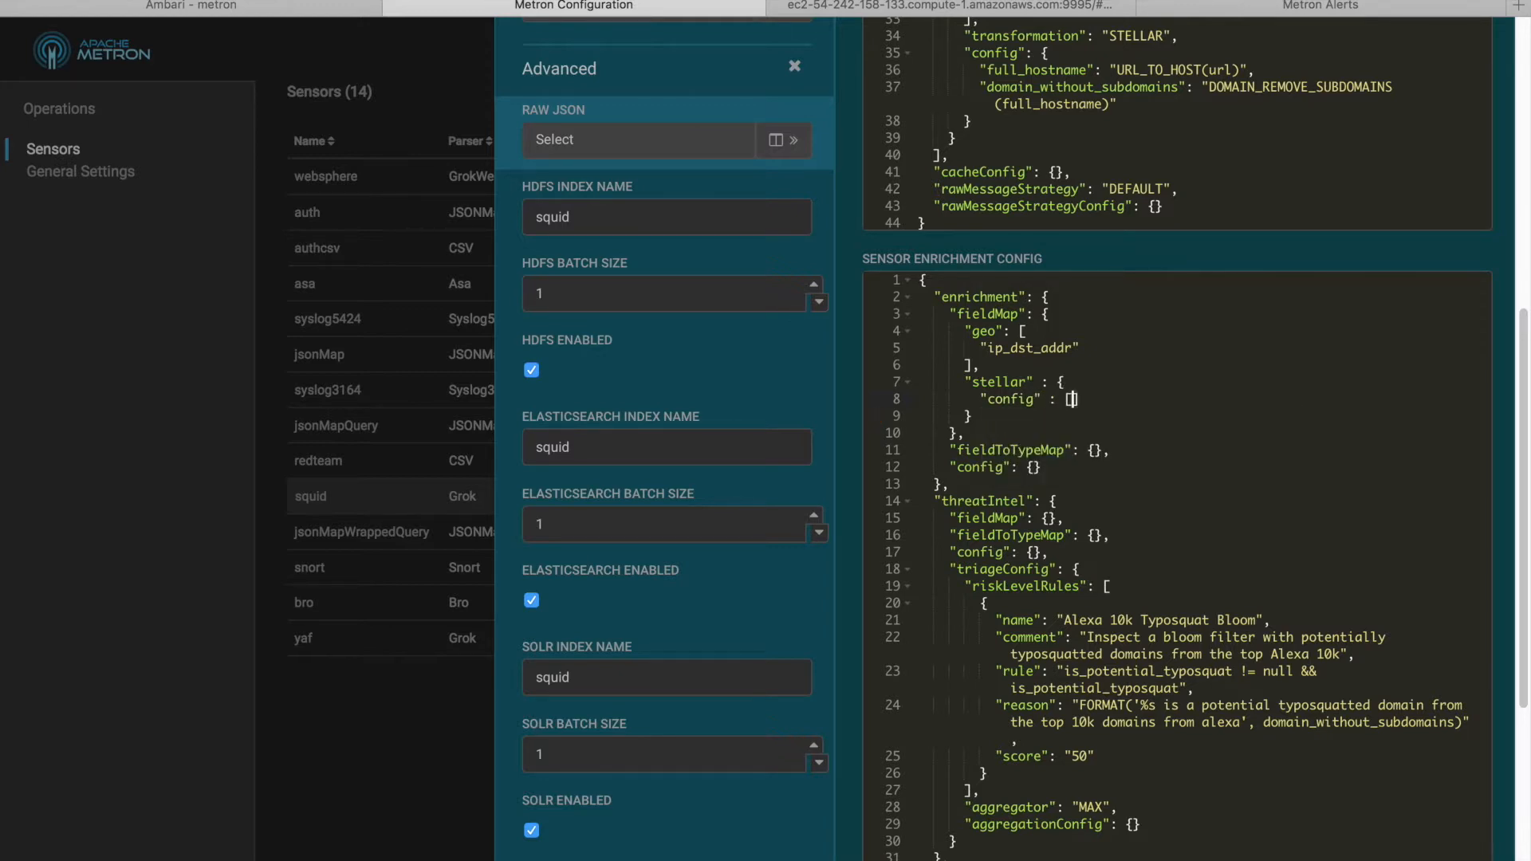
{"action": "key", "text": "Return"}
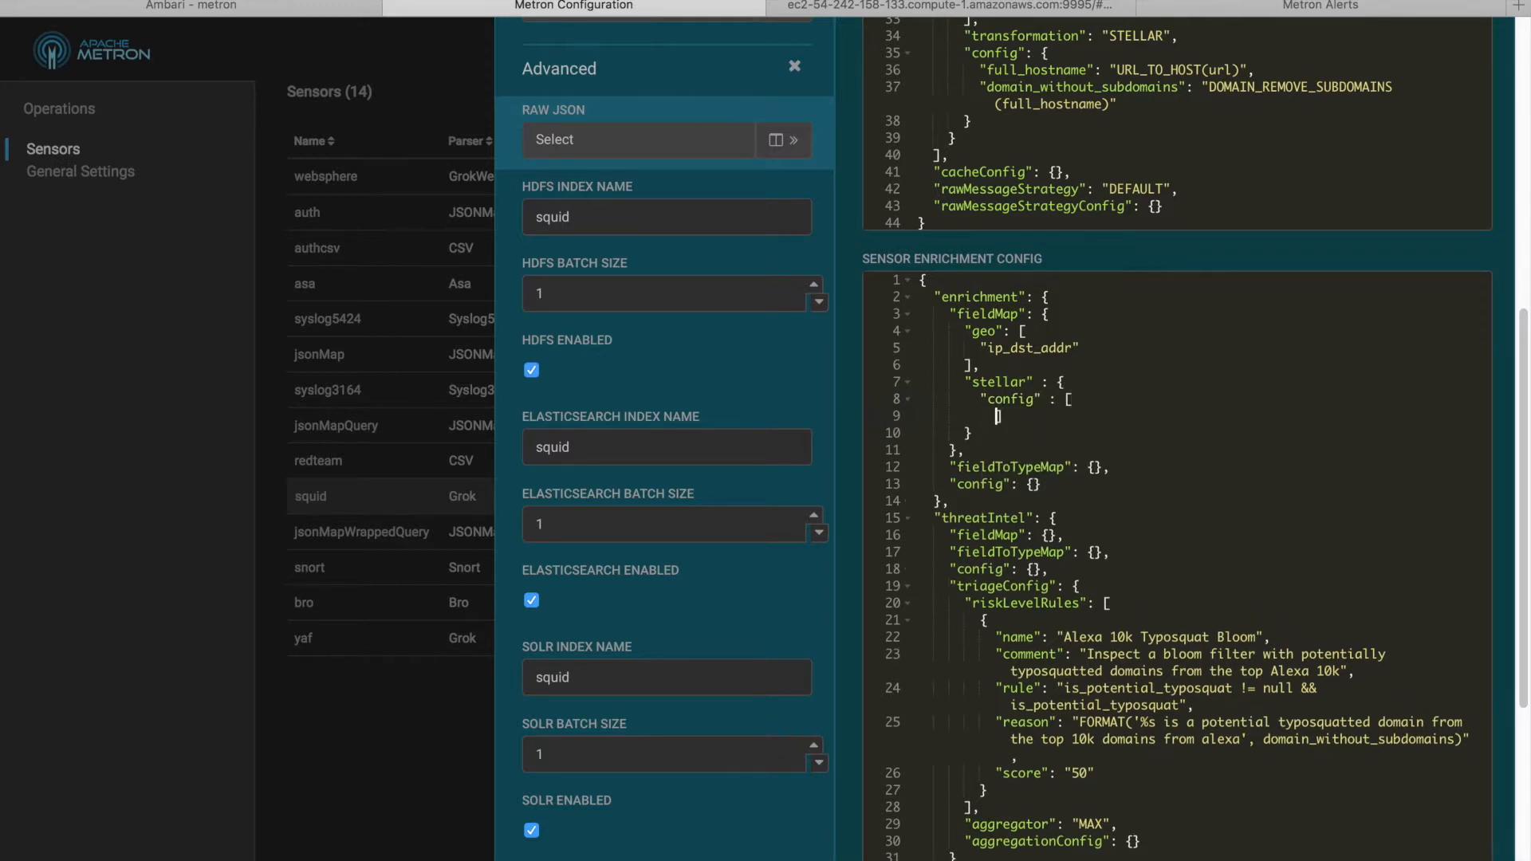
Paste the two copied Stellar assignment lines into the "config" array
{"action": "left_click", "coordinate": [1076, 401]}
{"action": "key", "text": "Return"}
{"action": "key", "text": "super+v"}
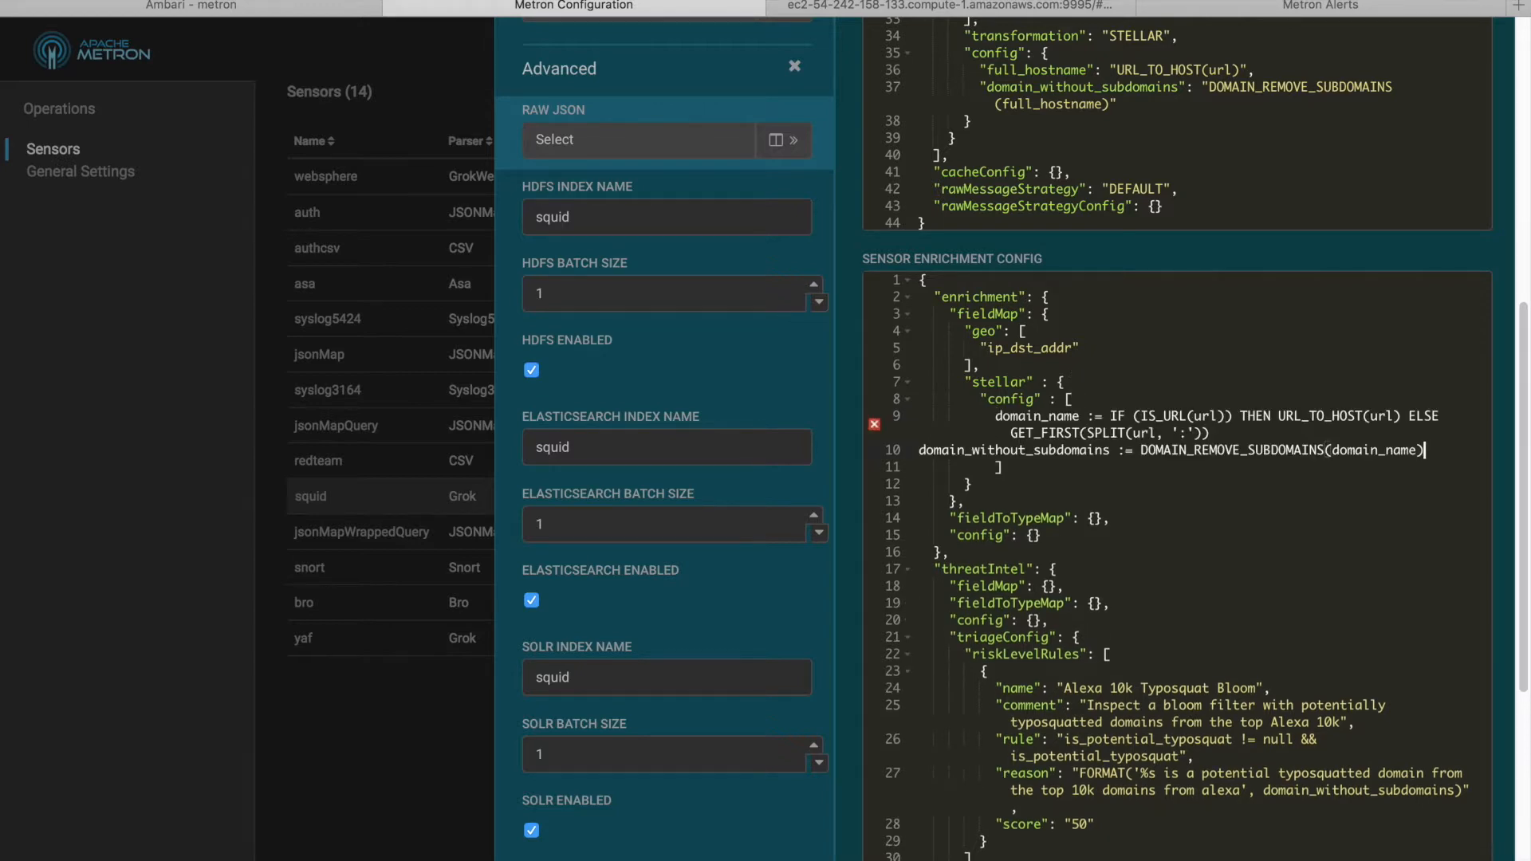
Turn the pasted domain_name and domain_without_subdomains lines into indented, double-quoted JSON strings, each followed by a comma
{"action": "left_click", "coordinate": [996, 416]}
{"action": "type", "text": "\""}
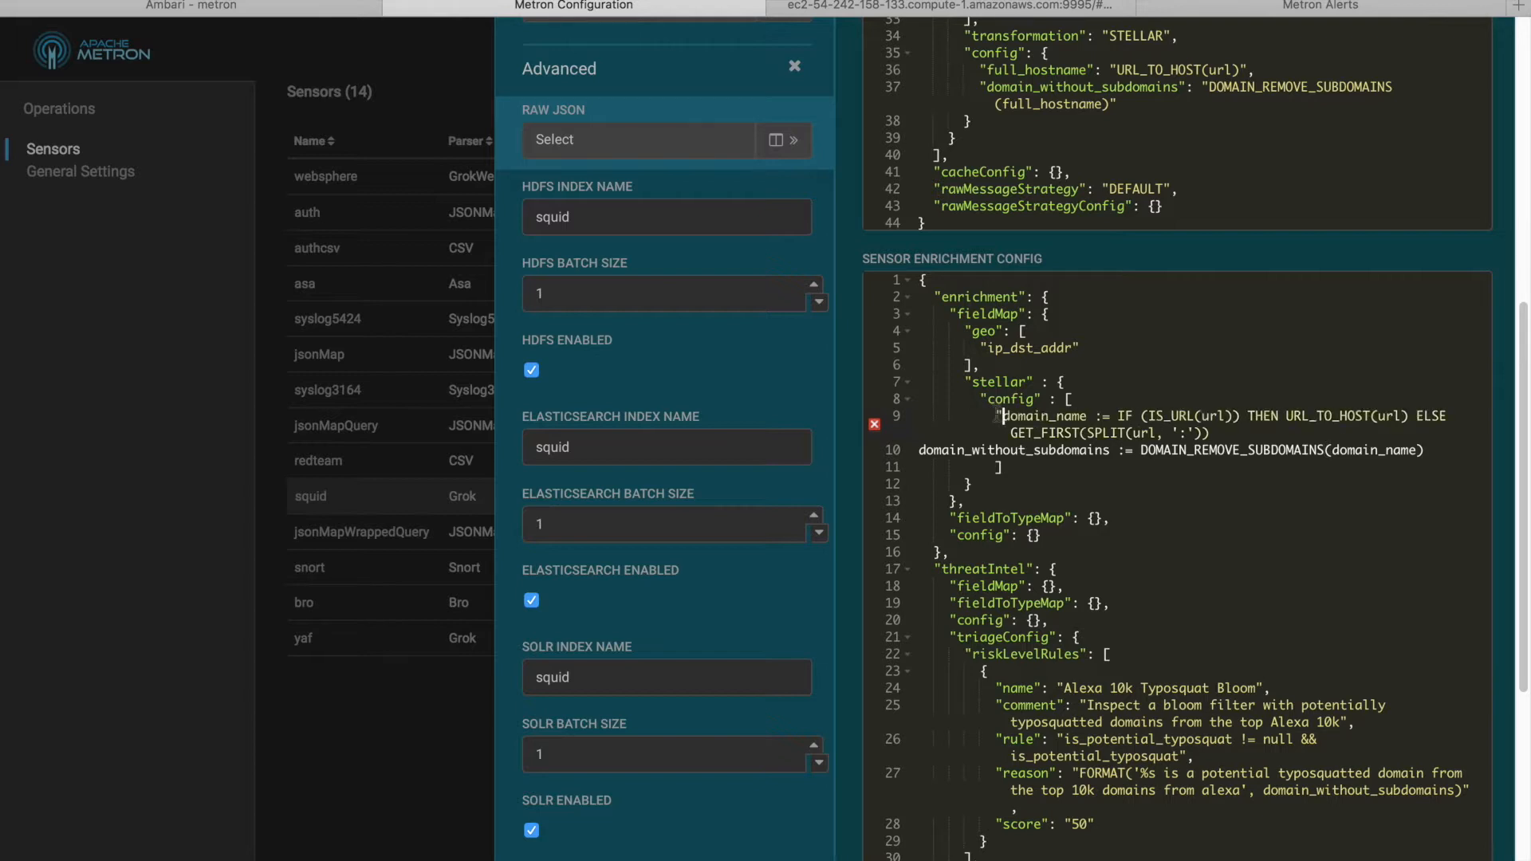
{"action": "left_click", "coordinate": [1226, 432]}
{"action": "type", "text": "\","}
{"action": "left_click", "coordinate": [919, 451]}
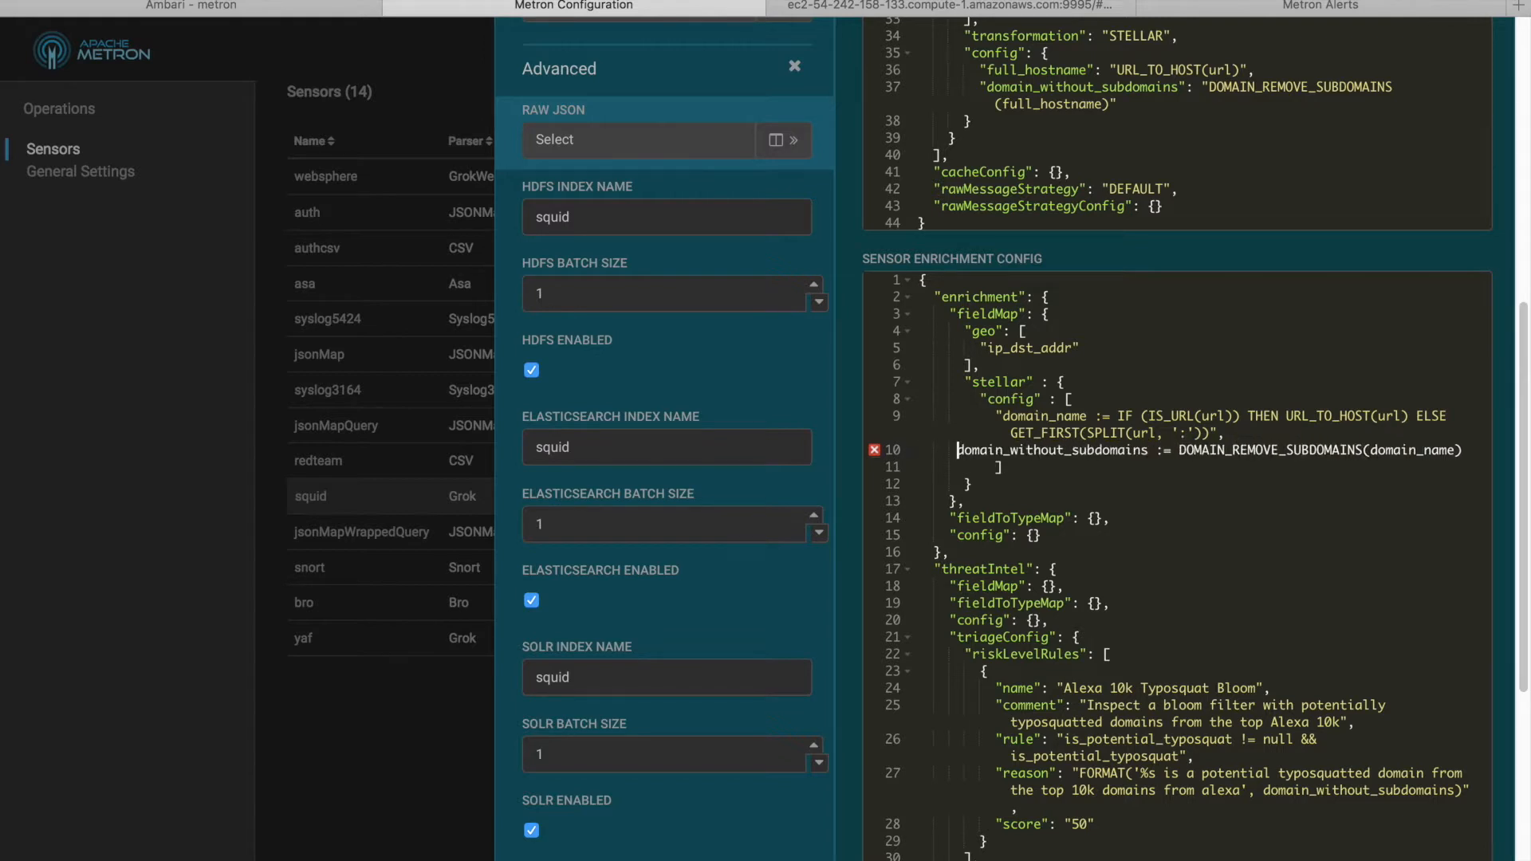
{"action": "type", "text": "\""}
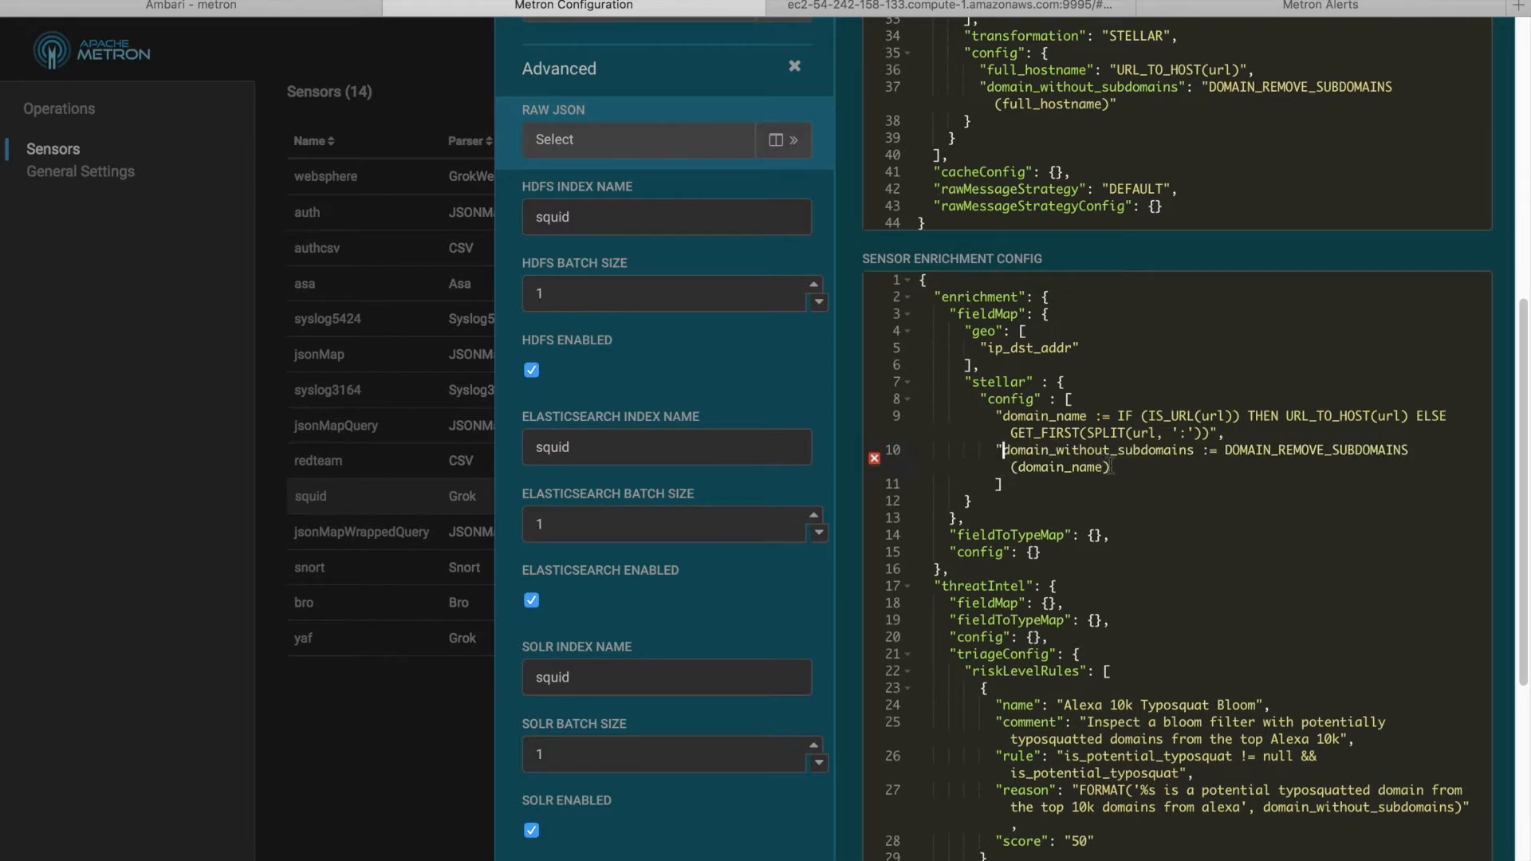
{"action": "left_click", "coordinate": [1114, 468]}
{"action": "type", "text": "\","}
Add a third string "domain_name := null" at the end of the "config" array
{"action": "key", "text": "Return"}
{"action": "type", "text": "\""}
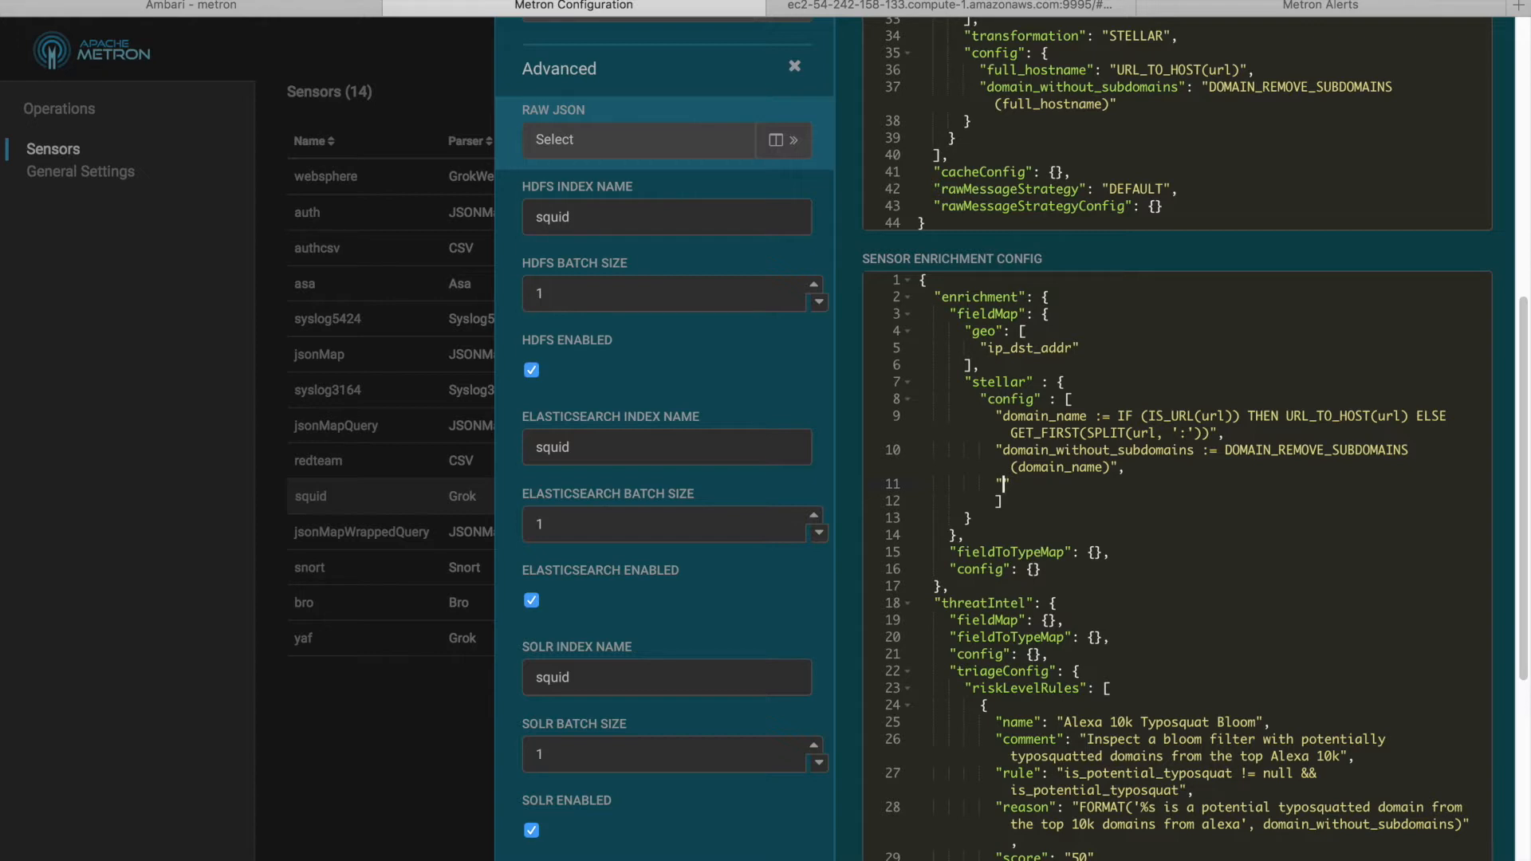
{"action": "type", "text": "dom"}
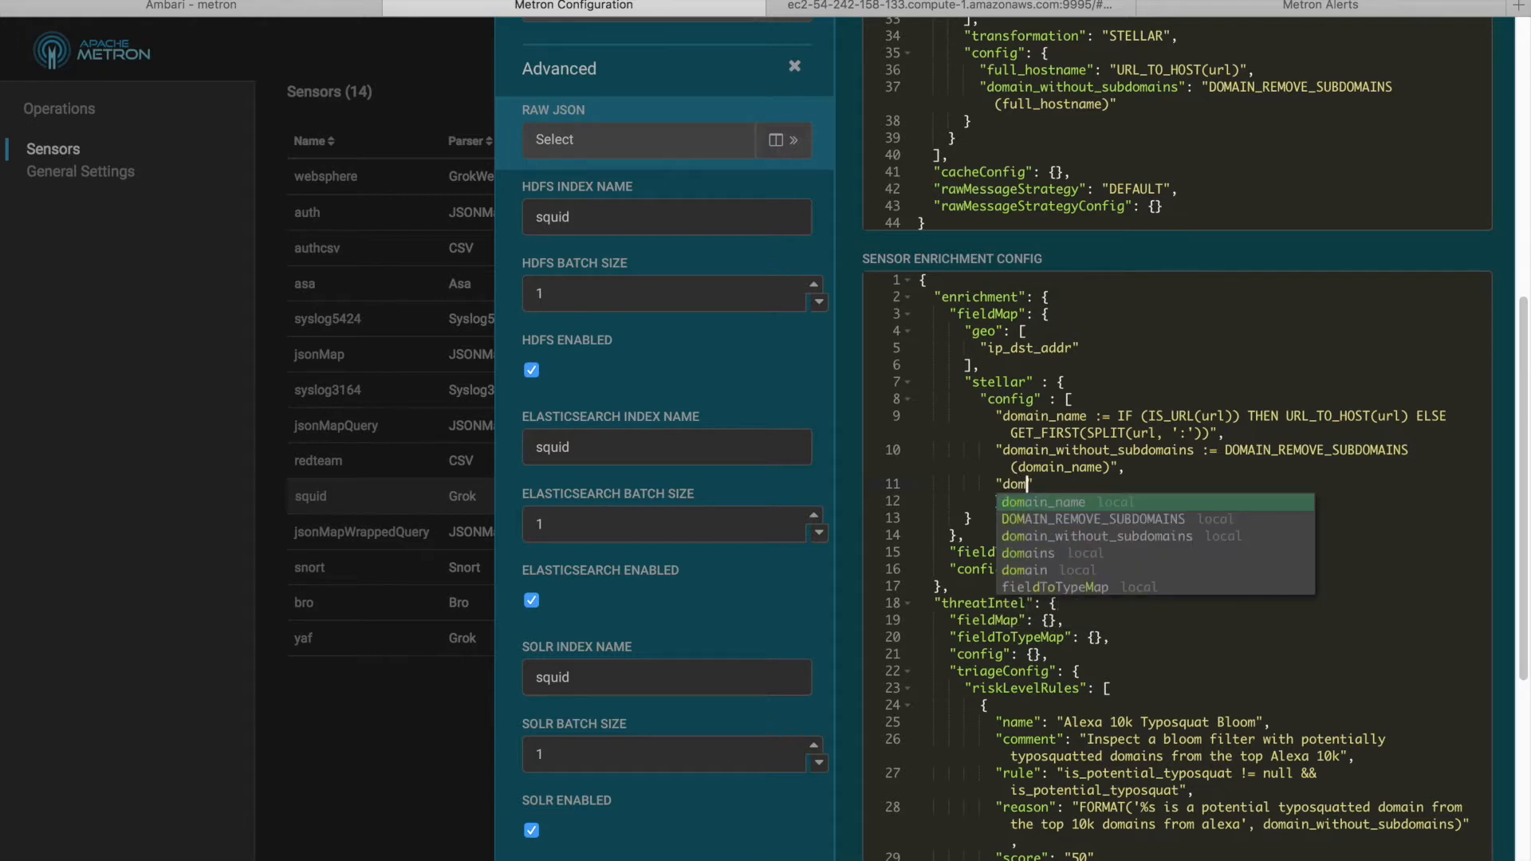
{"action": "left_click", "coordinate": [1092, 506]}
{"action": "type", "text": ":= "}
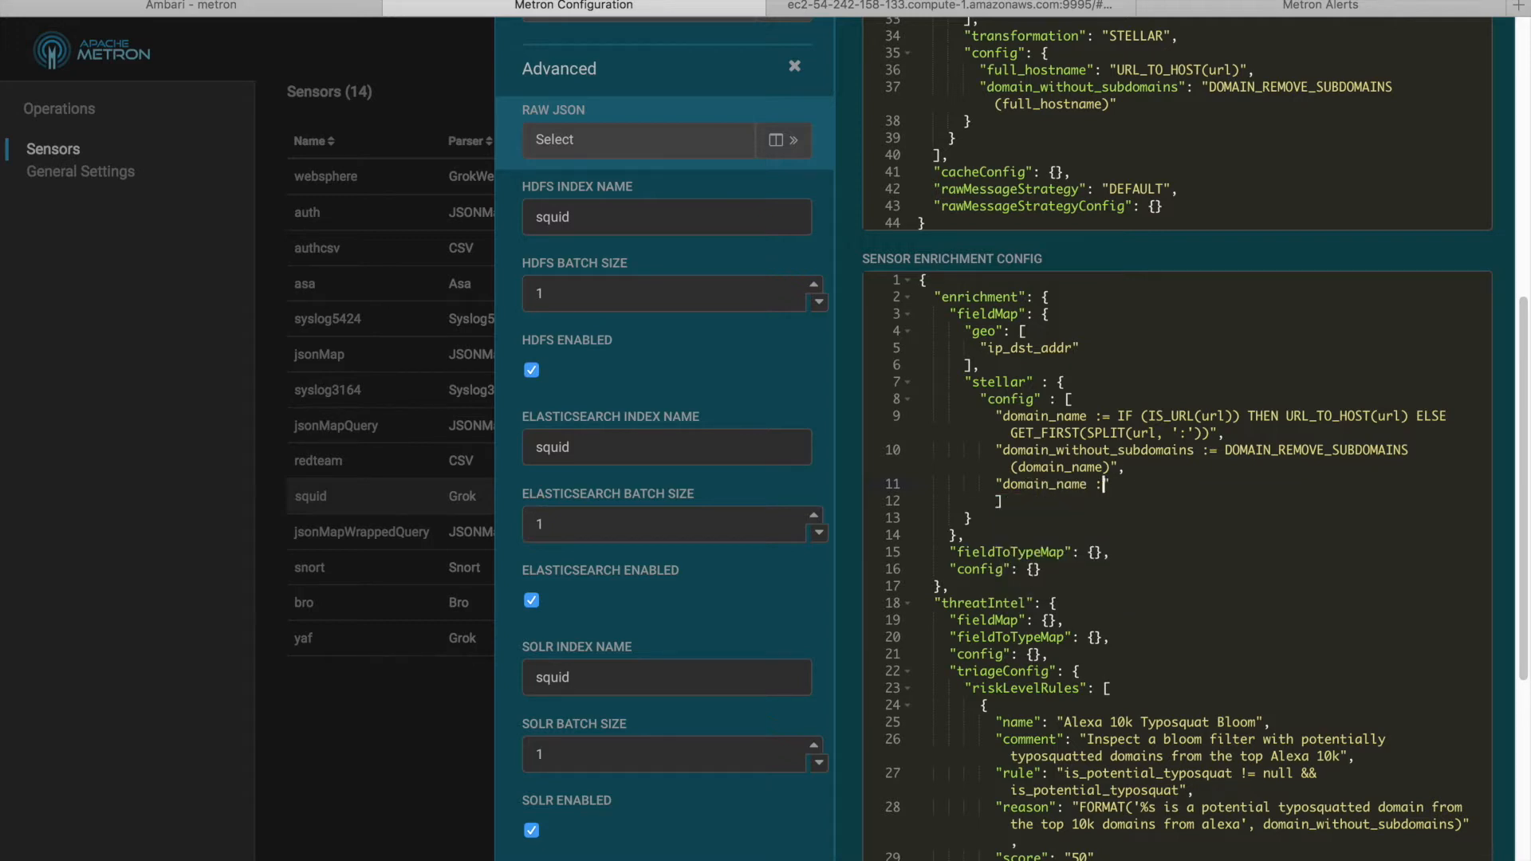
{"action": "type", "text": "null"}
Review the remaining enrichment and indexing configuration, and save the squid sensor's raw JSON
{"action": "scroll", "coordinate": [1073, 488], "scroll_direction": "down", "scroll_amount": 3}
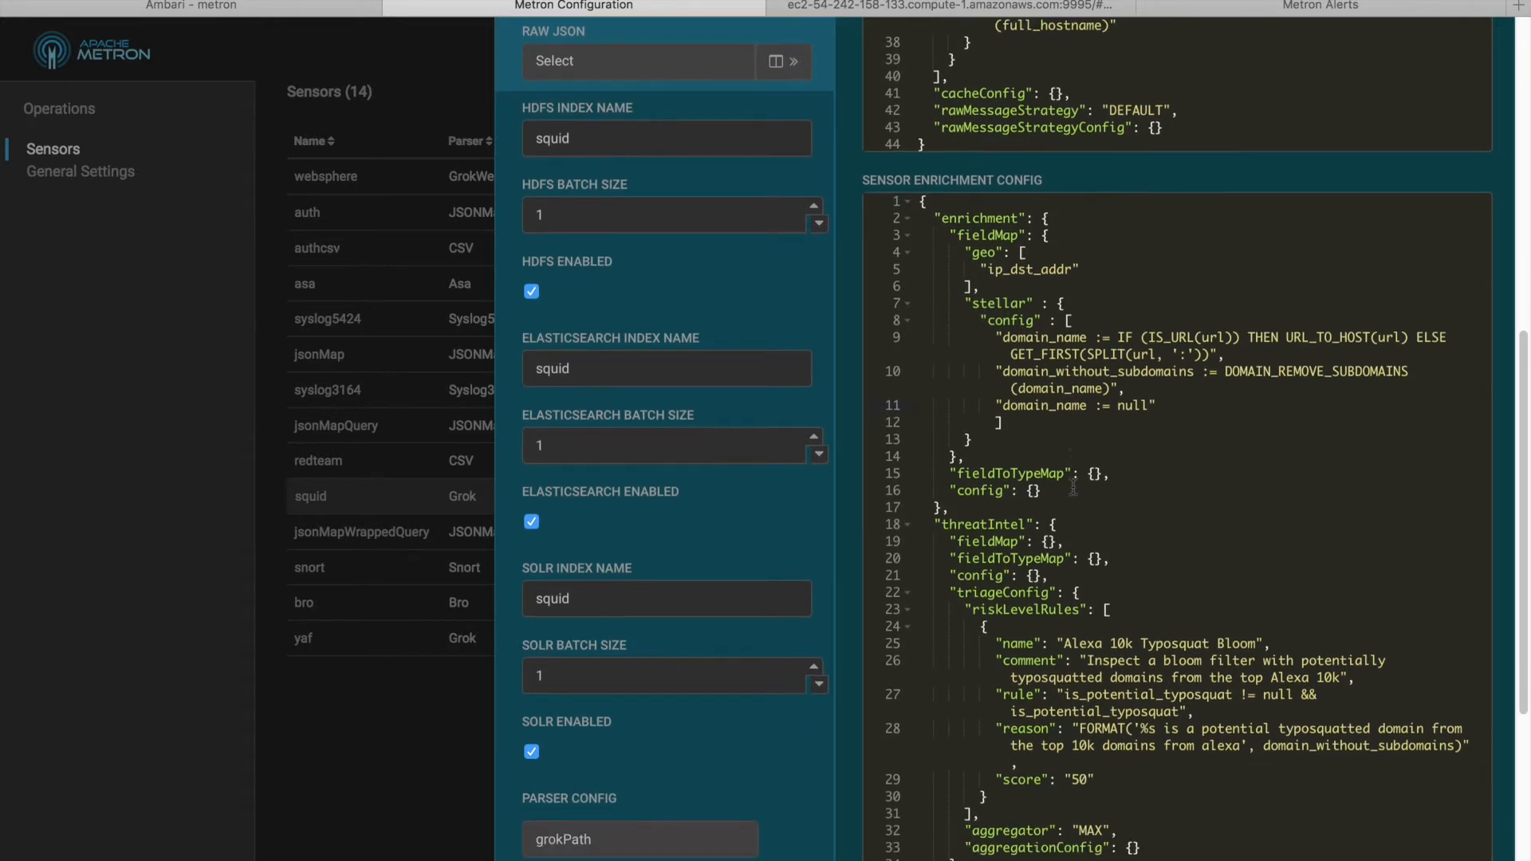
{"action": "scroll", "coordinate": [1073, 488], "scroll_direction": "down", "scroll_amount": 2}
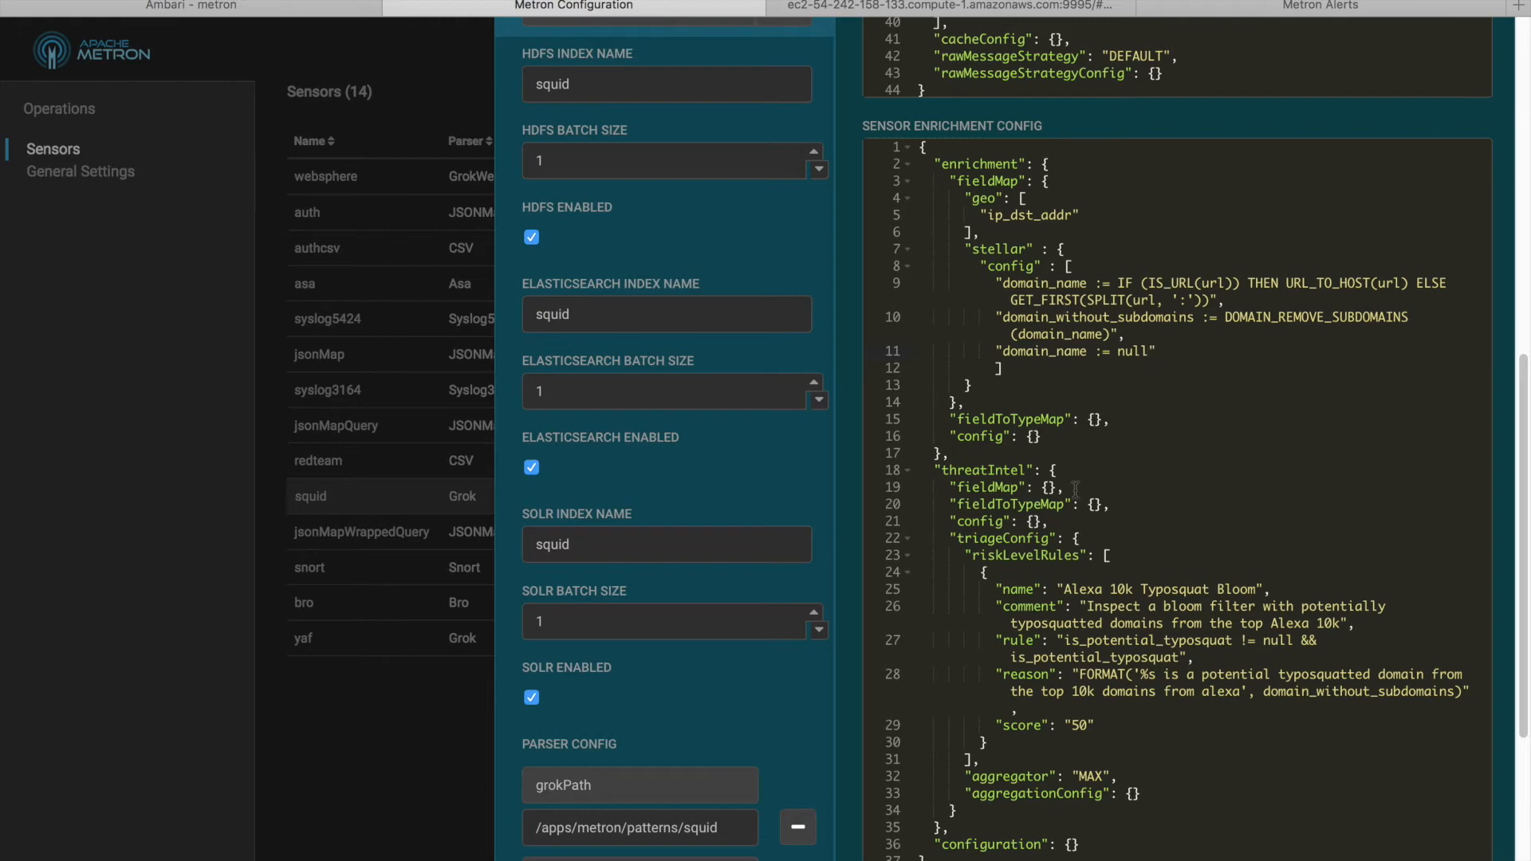
{"action": "scroll", "coordinate": [1075, 489], "scroll_direction": "down", "scroll_amount": 2}
{"action": "scroll", "coordinate": [1076, 489], "scroll_direction": "down", "scroll_amount": 7}
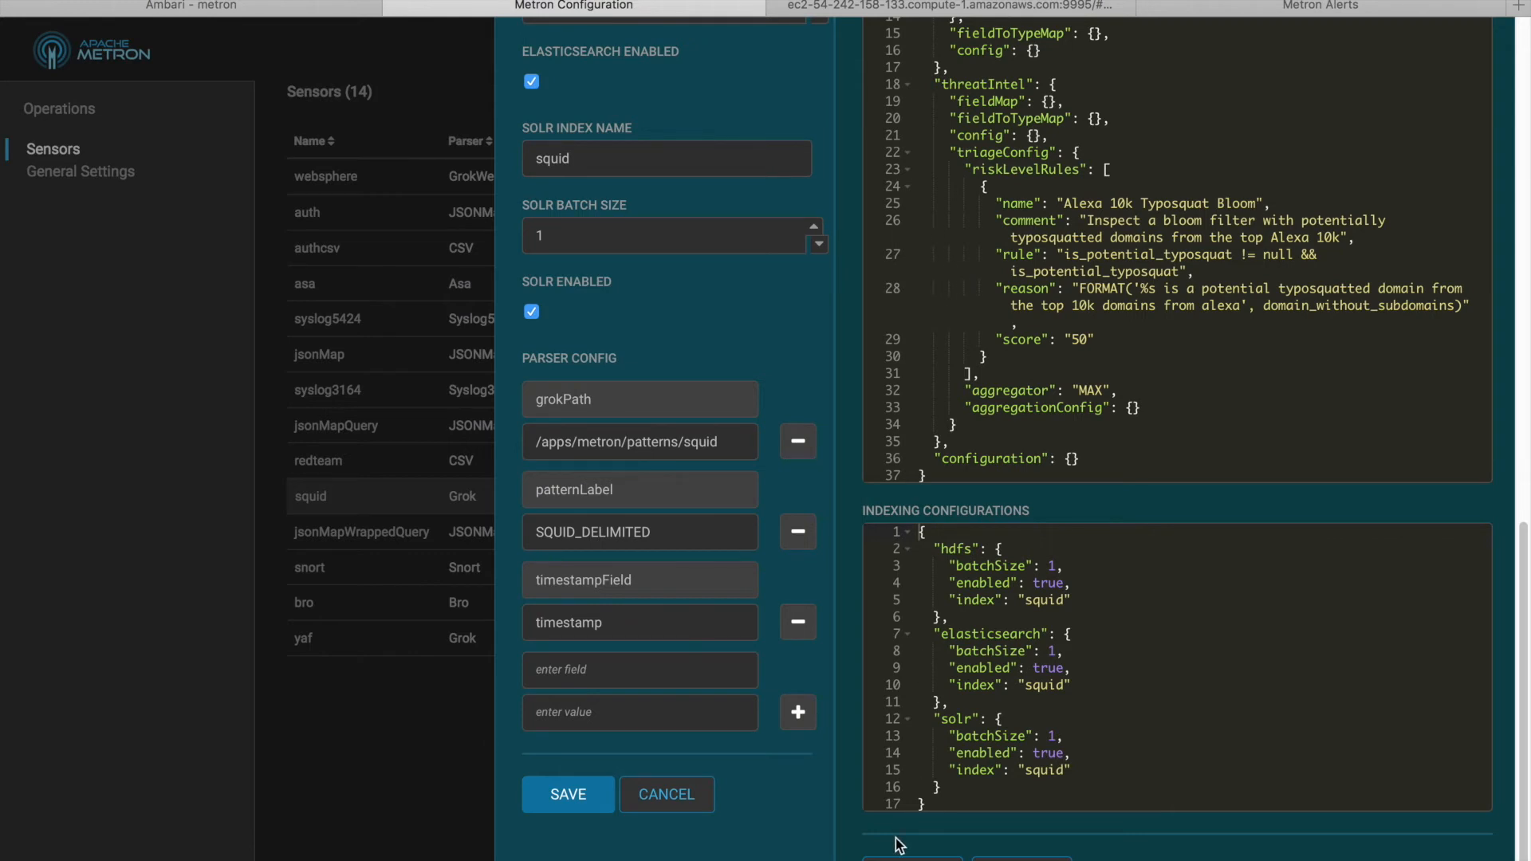
{"action": "left_click", "coordinate": [913, 858]}
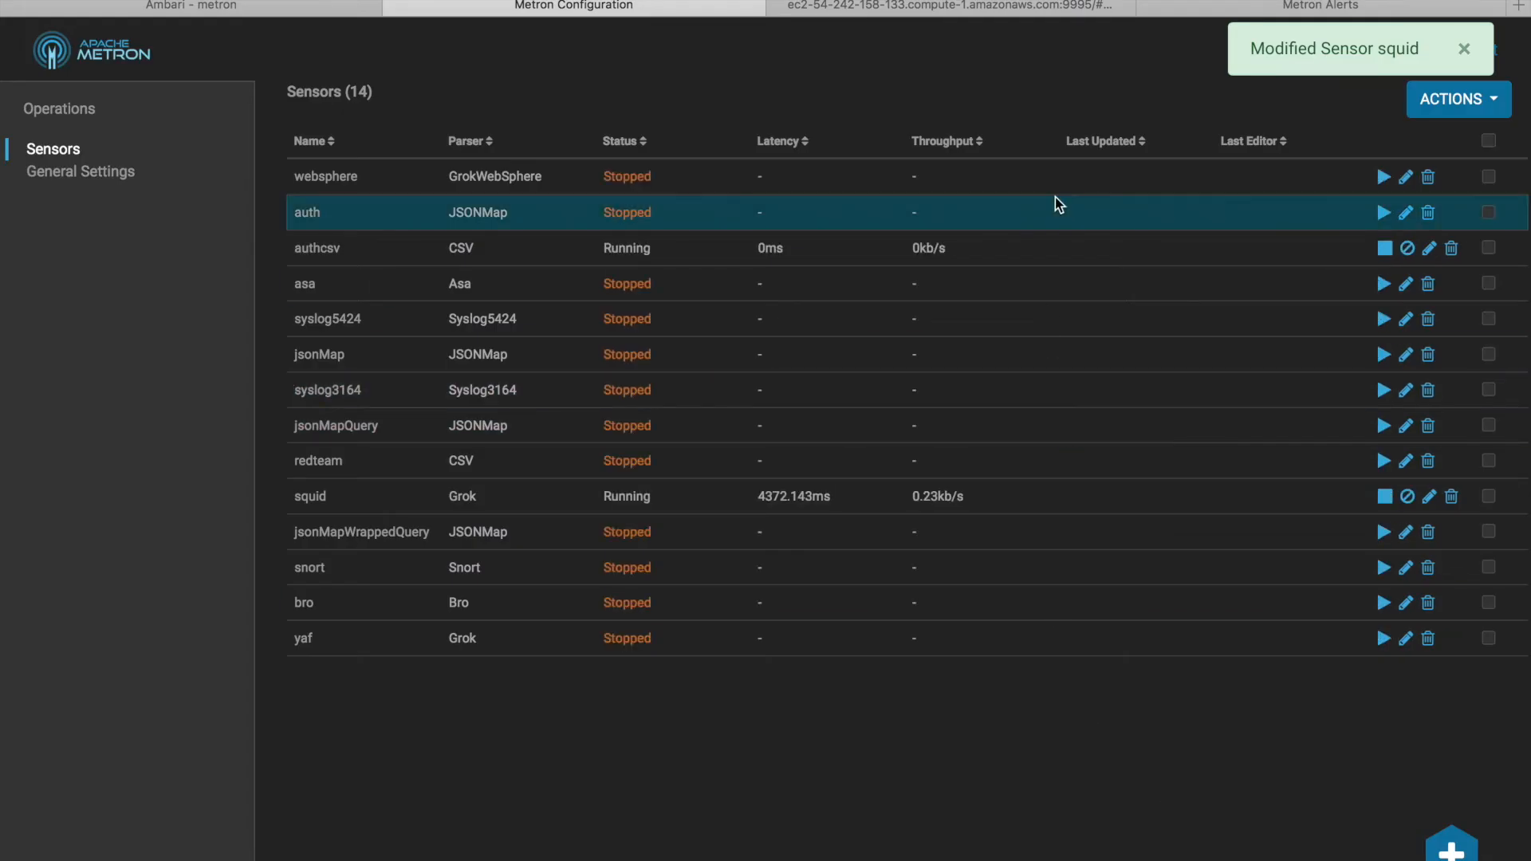
{"action": "left_click", "coordinate": [1232, 6]}
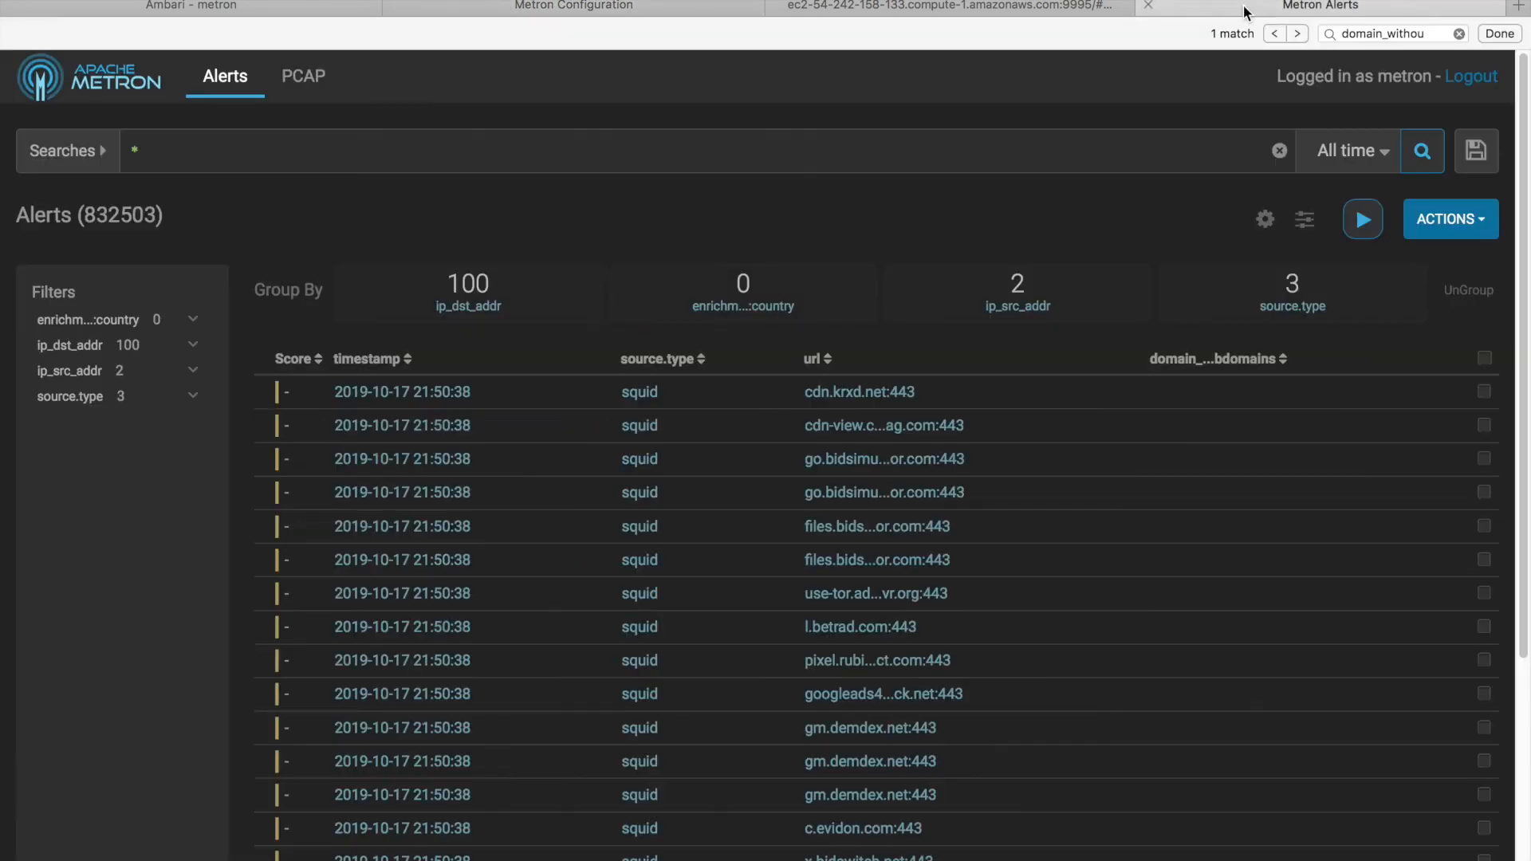
{"action": "key", "text": "super+Tab"}
{"action": "key", "text": "super+Tab"}
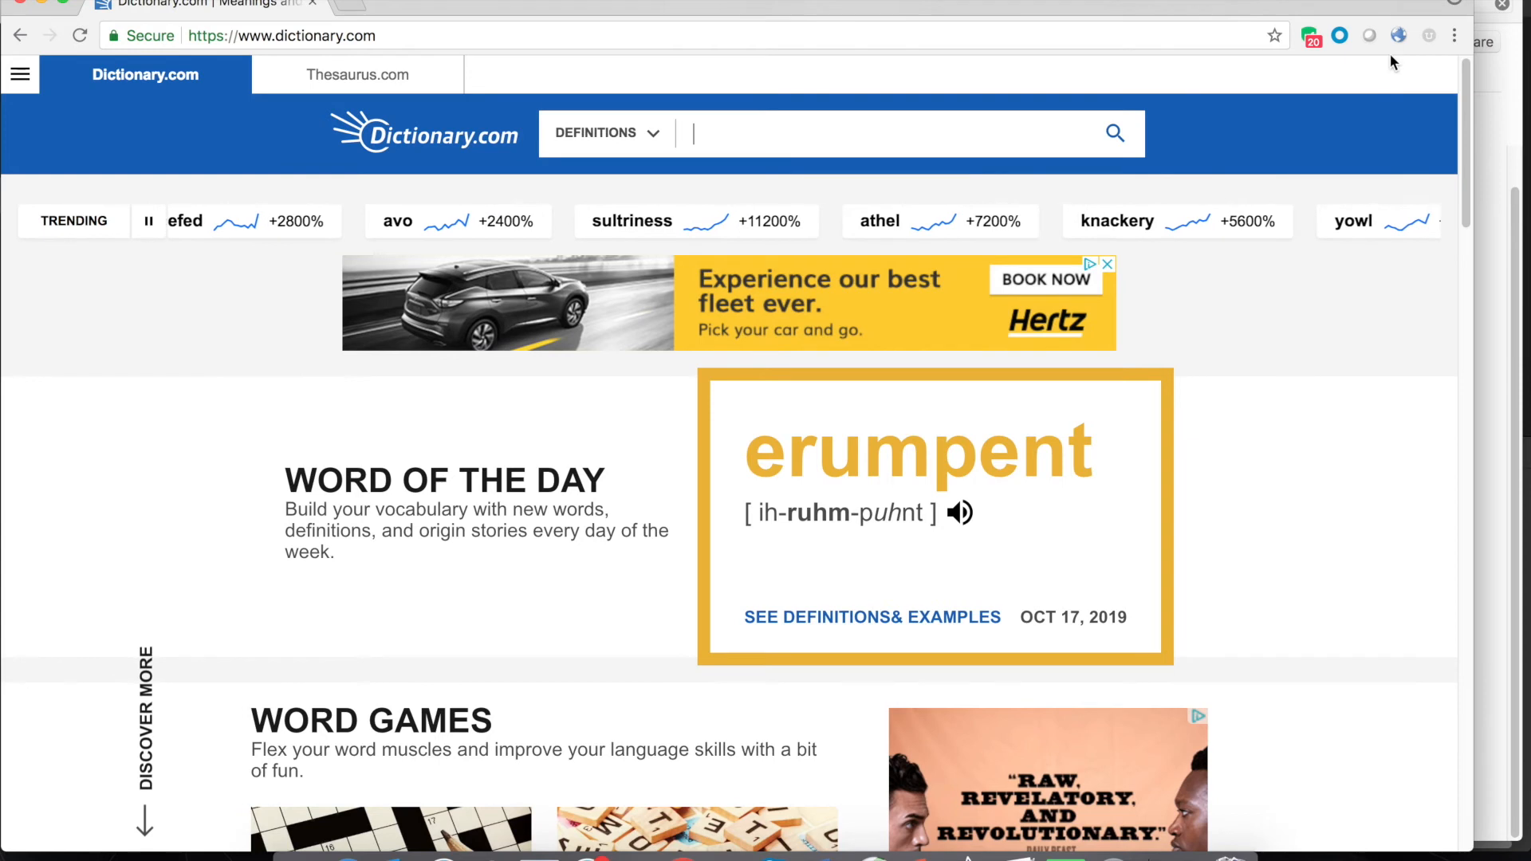
{"action": "left_click", "coordinate": [419, 37]}
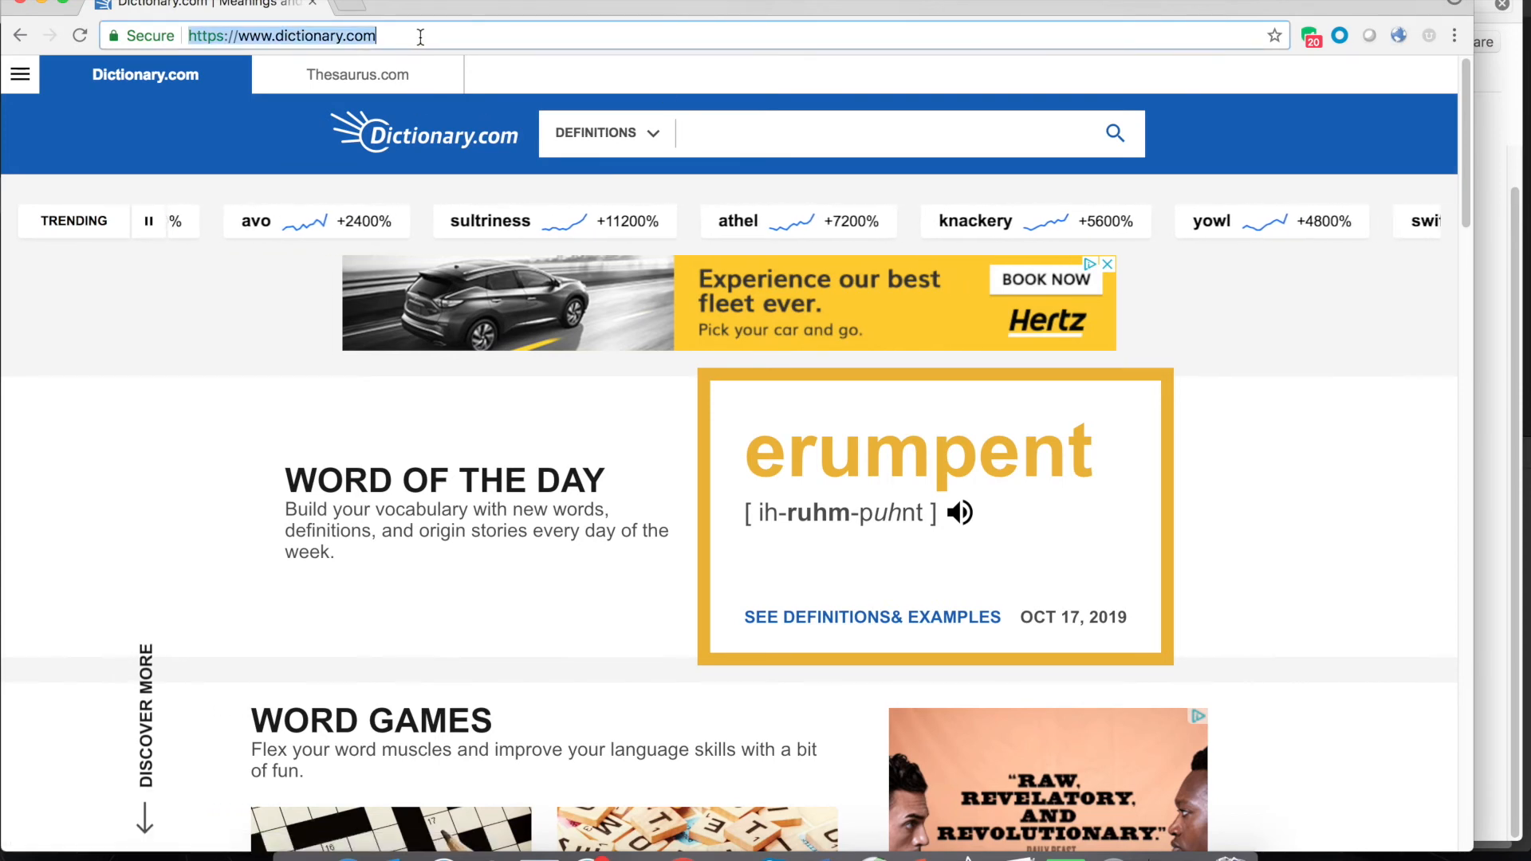
{"action": "key", "text": "Return"}
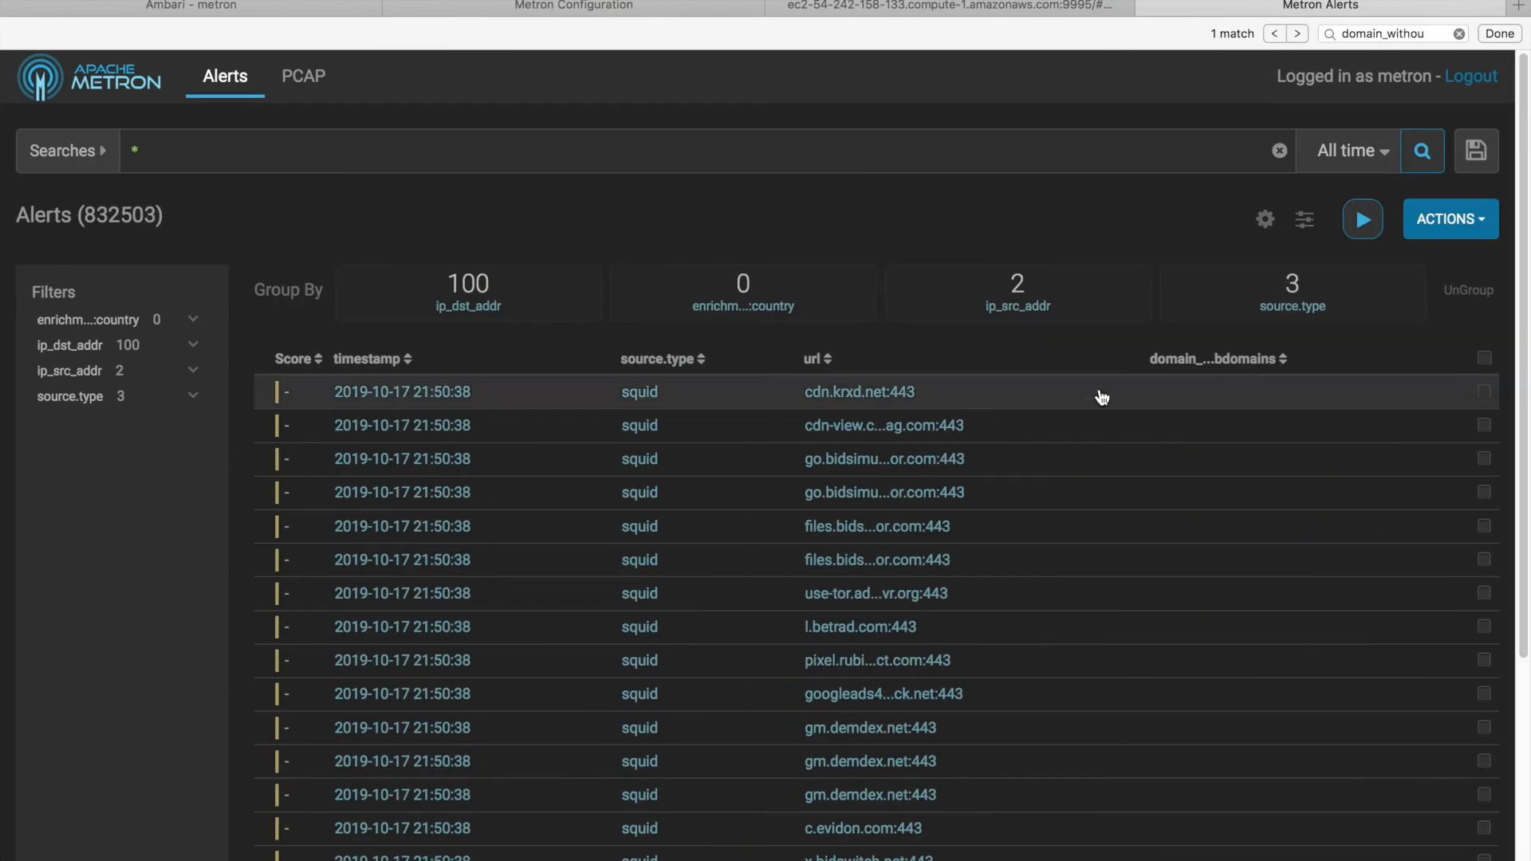
{"action": "left_click", "coordinate": [1426, 152]}
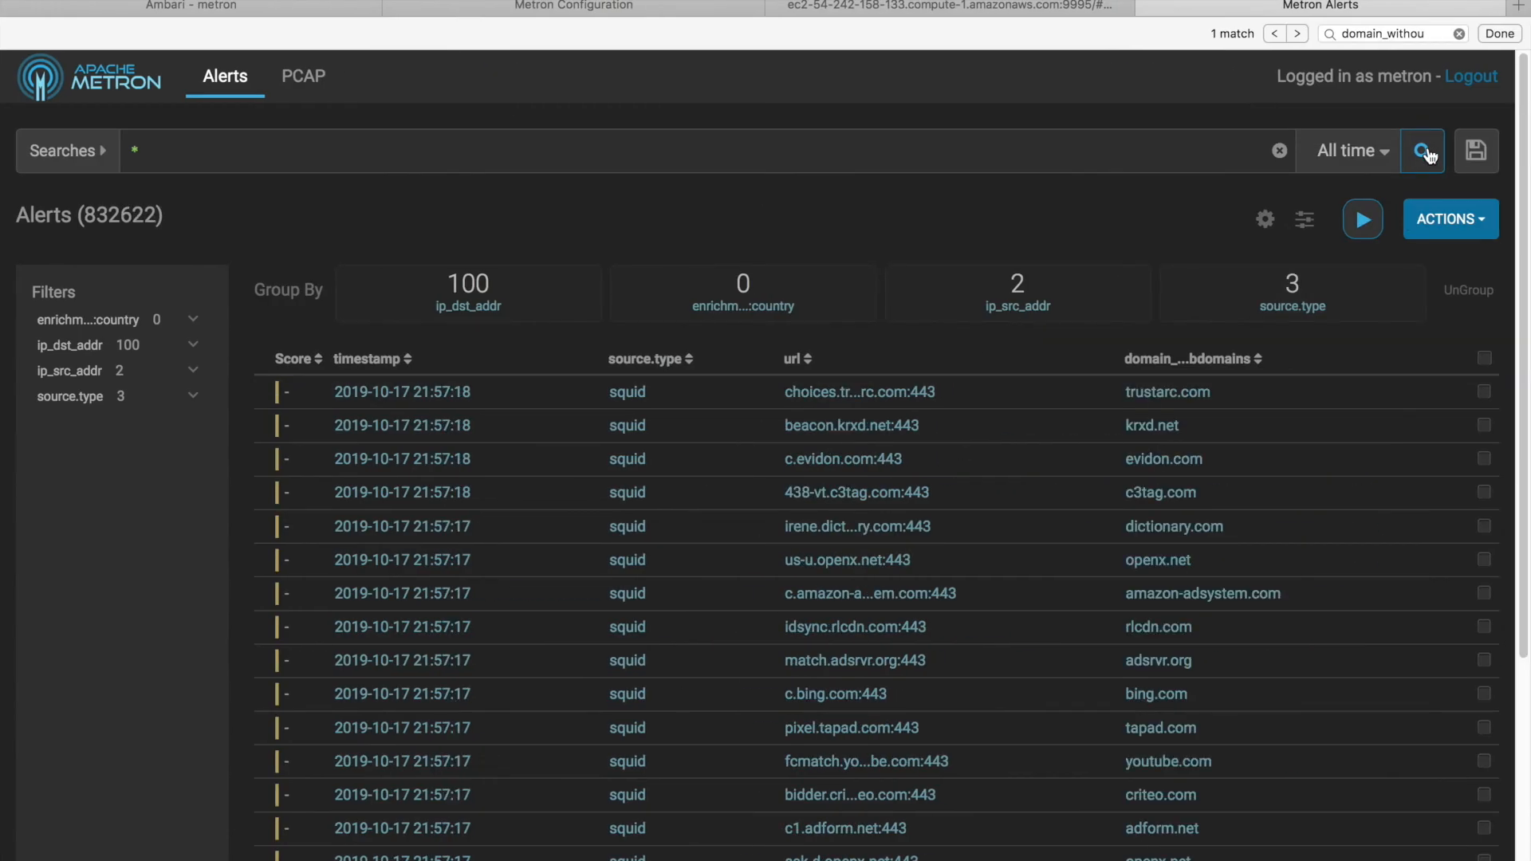